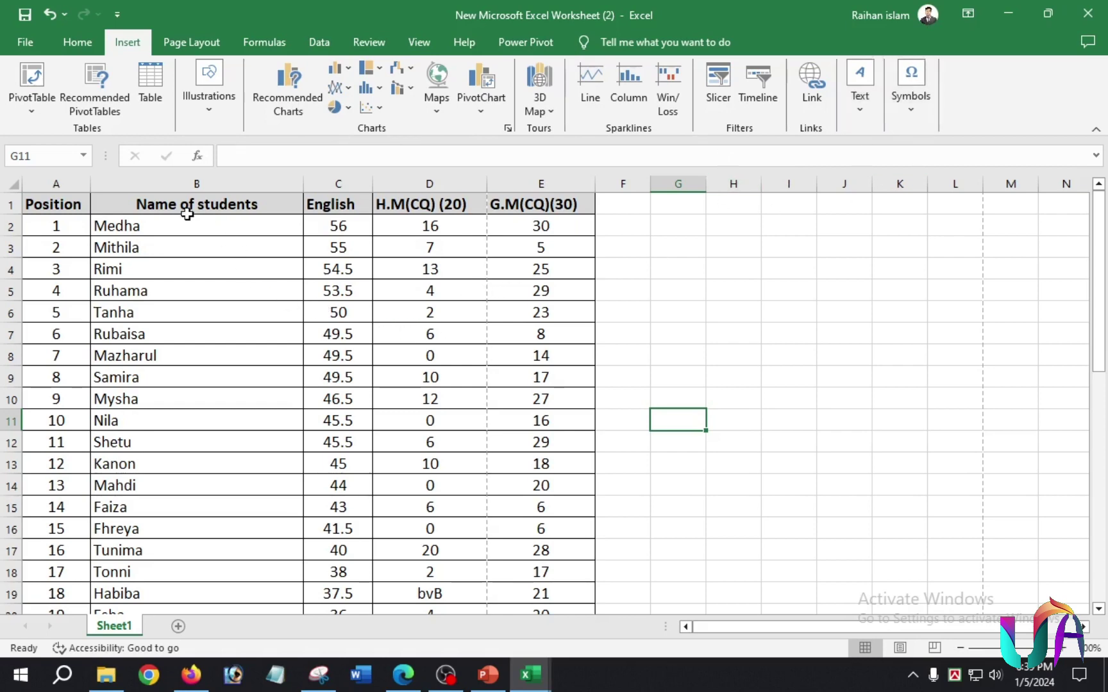
# - Convert the student marks range A1:E43 into a table with headers
pyautogui.click(152, 93)
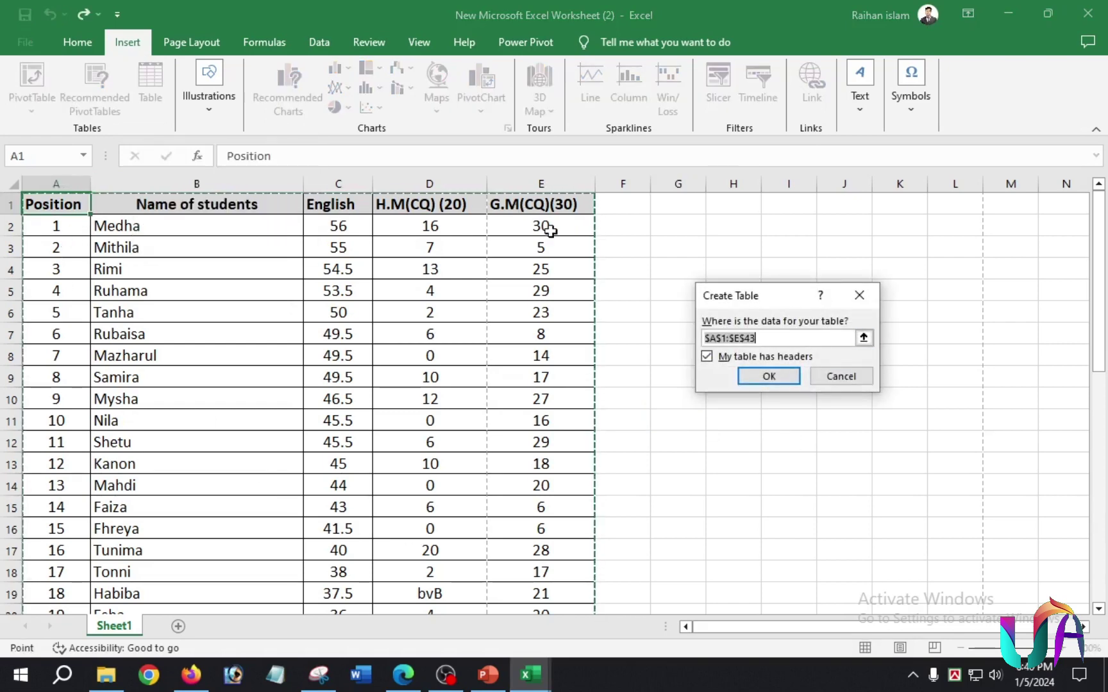
pyautogui.click(769, 377)
pyautogui.scroll(-1, 287, 343)
pyautogui.scroll(-2, 288, 343)
pyautogui.click(250, 307)
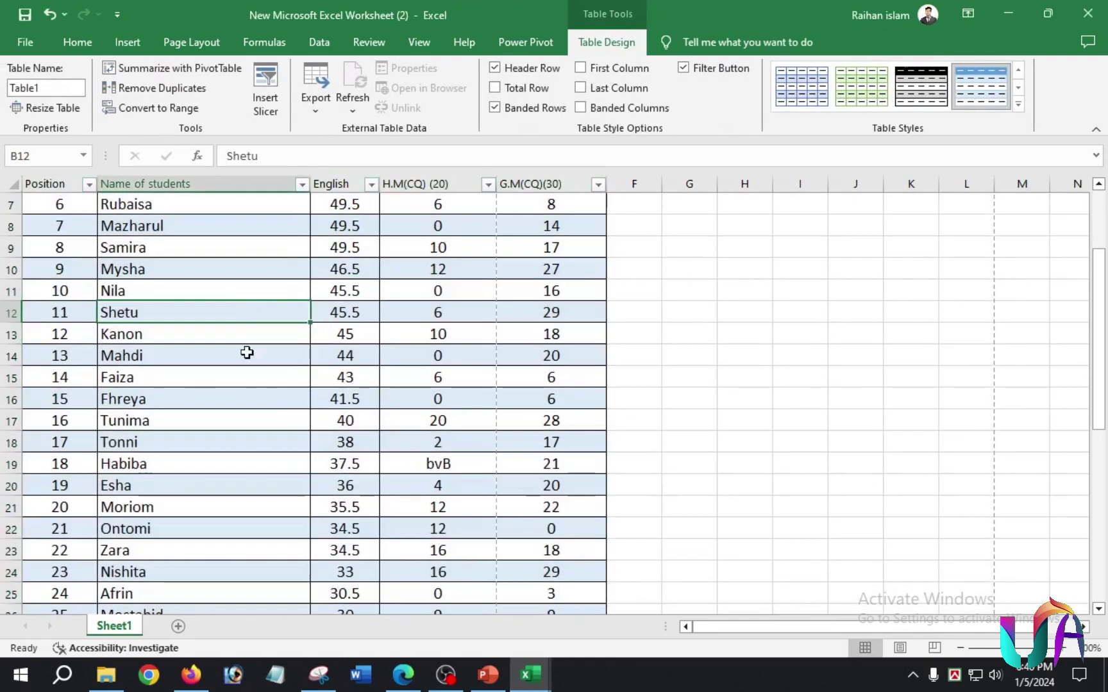
pyautogui.scroll(2, 334, 408)
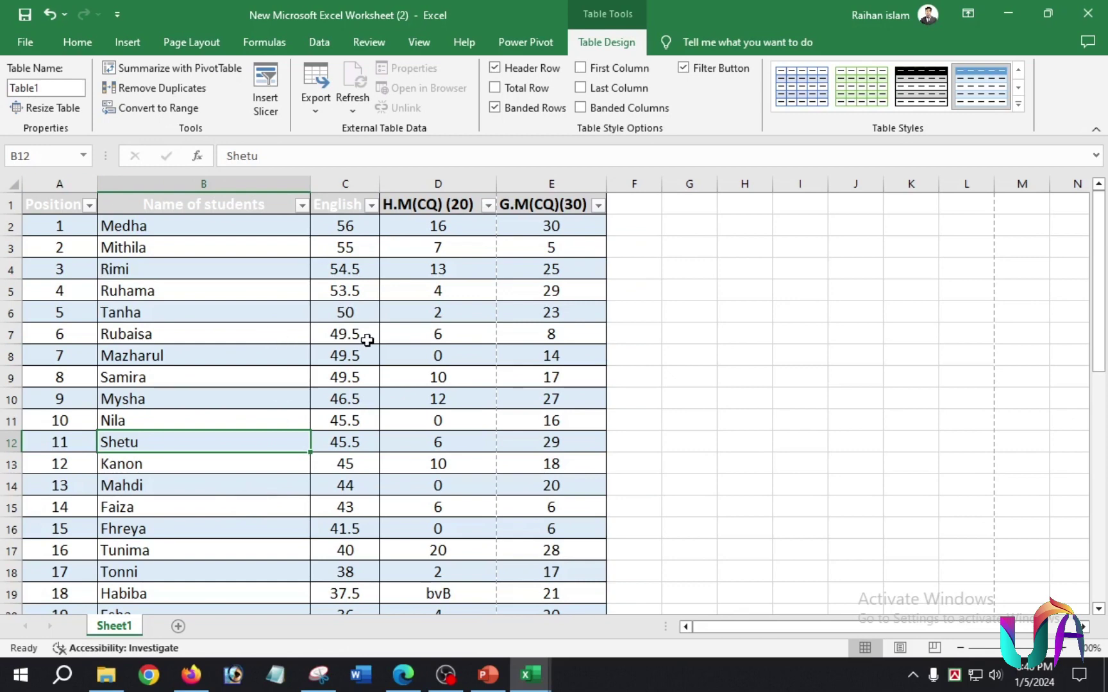
pyautogui.hotkey('ctrl', 'z')
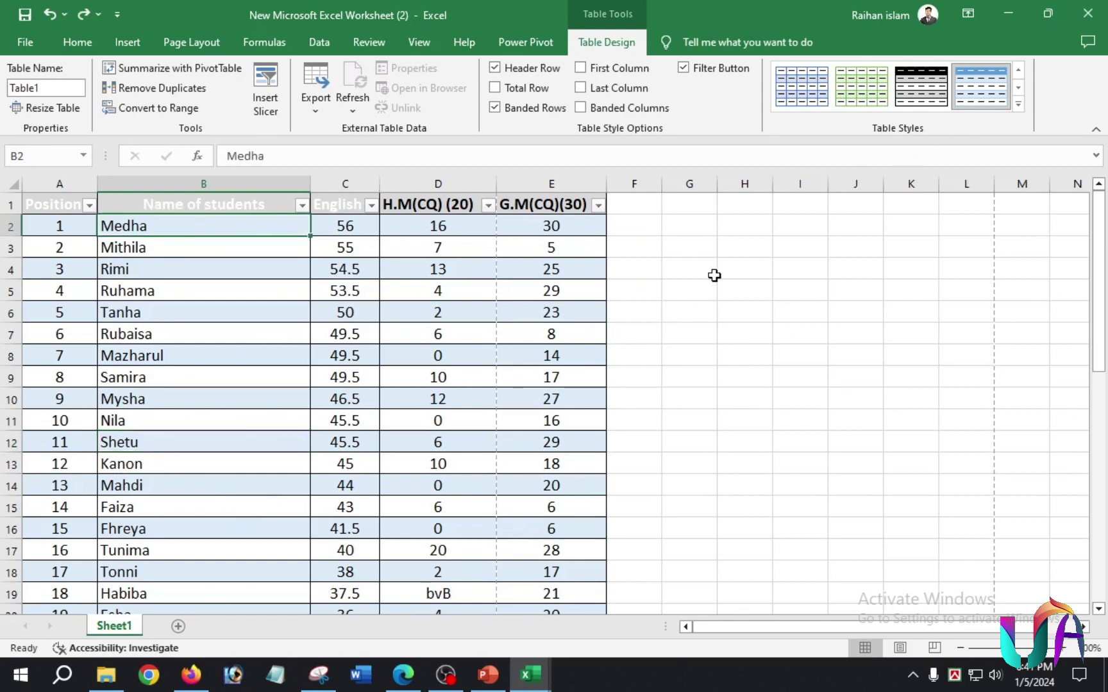
# - Apply the blue banded style from the second row of Medium styles to the student table
pyautogui.click(1019, 105)
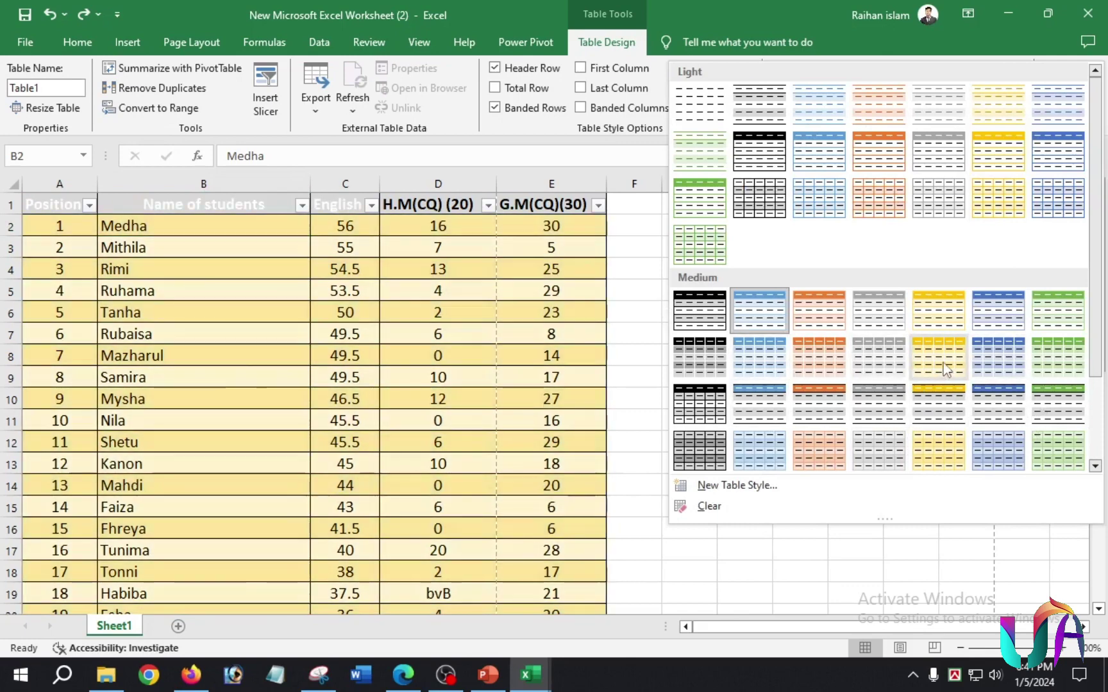
pyautogui.click(1000, 367)
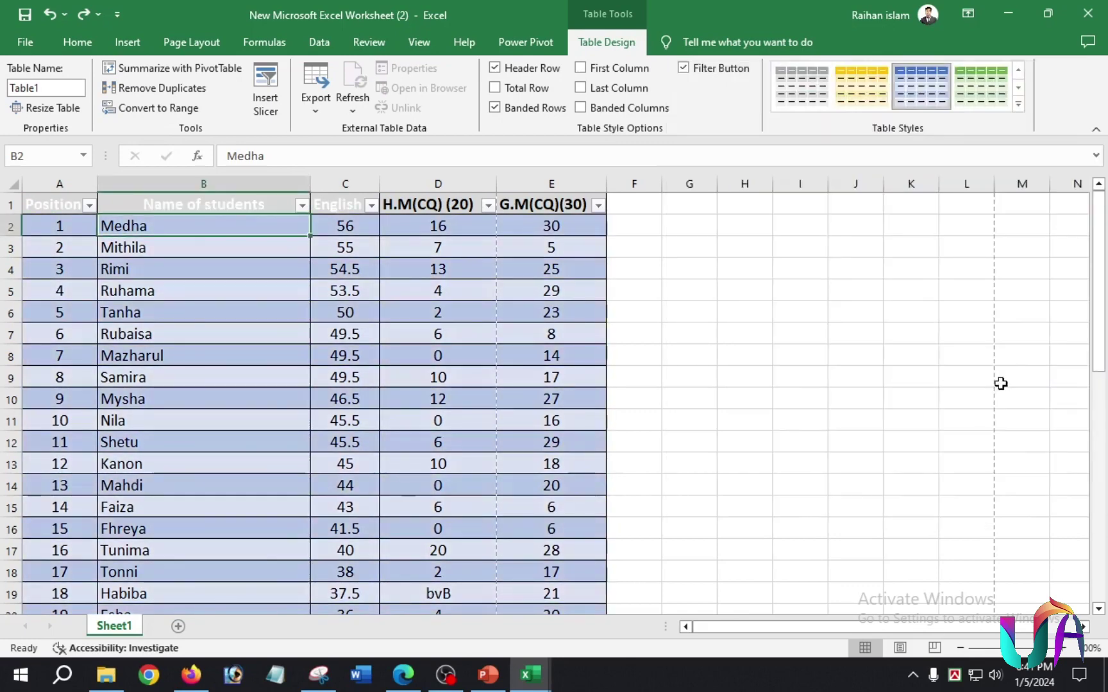
# - Create a blank recommended PivotTable from the student table on a new sheet
pyautogui.click(131, 41)
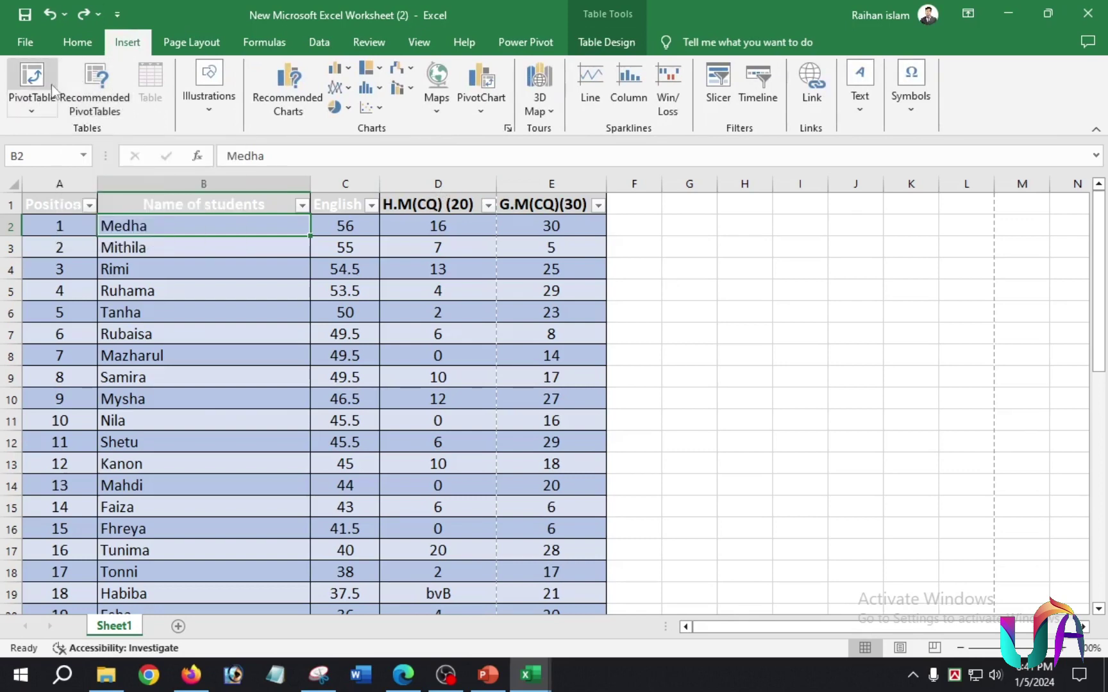
pyautogui.click(99, 87)
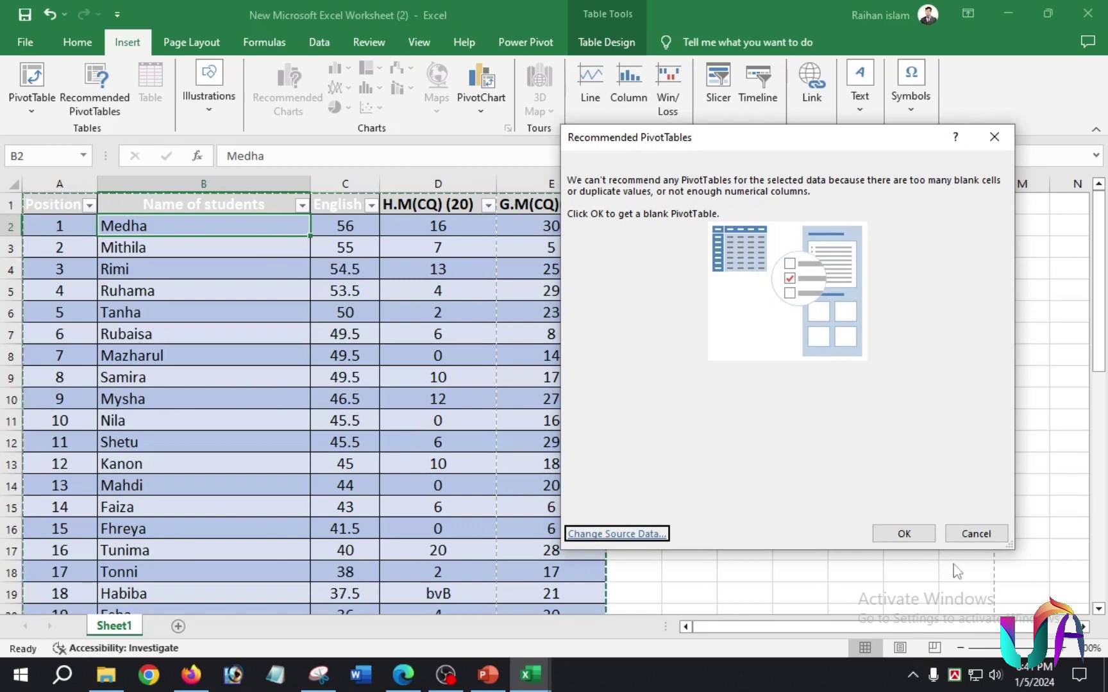
pyautogui.click(904, 533)
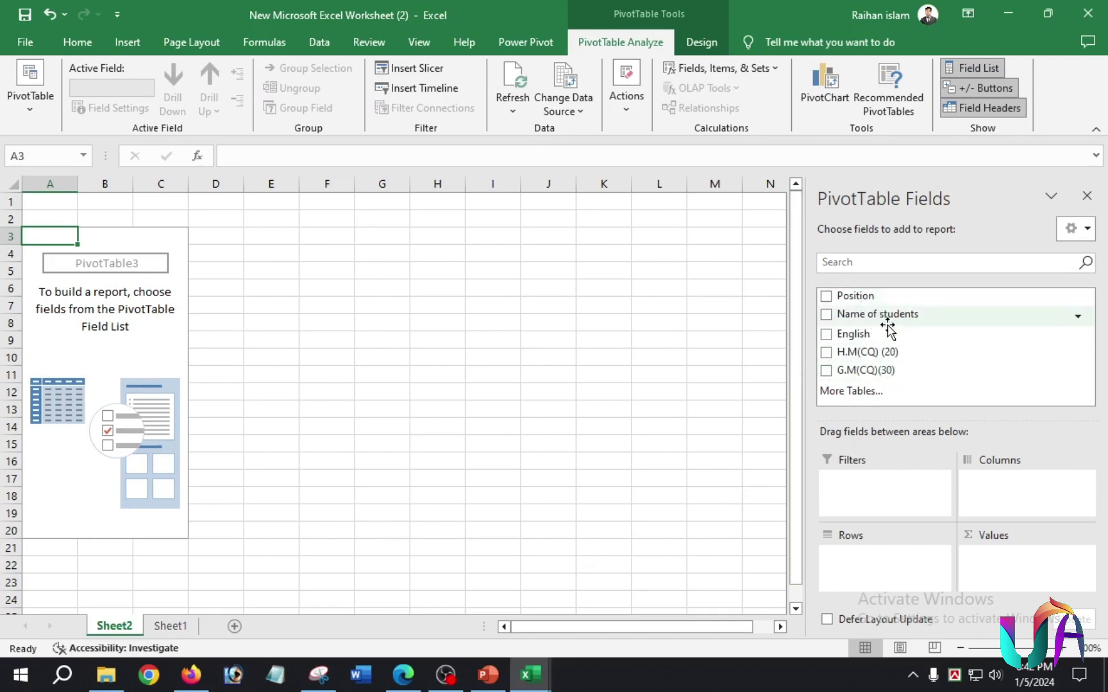
# - Add the Position, Name of students, English, H.M(CQ) (20) and G.M(CQ)(30) fields to the pivot table
pyautogui.click(826, 297)
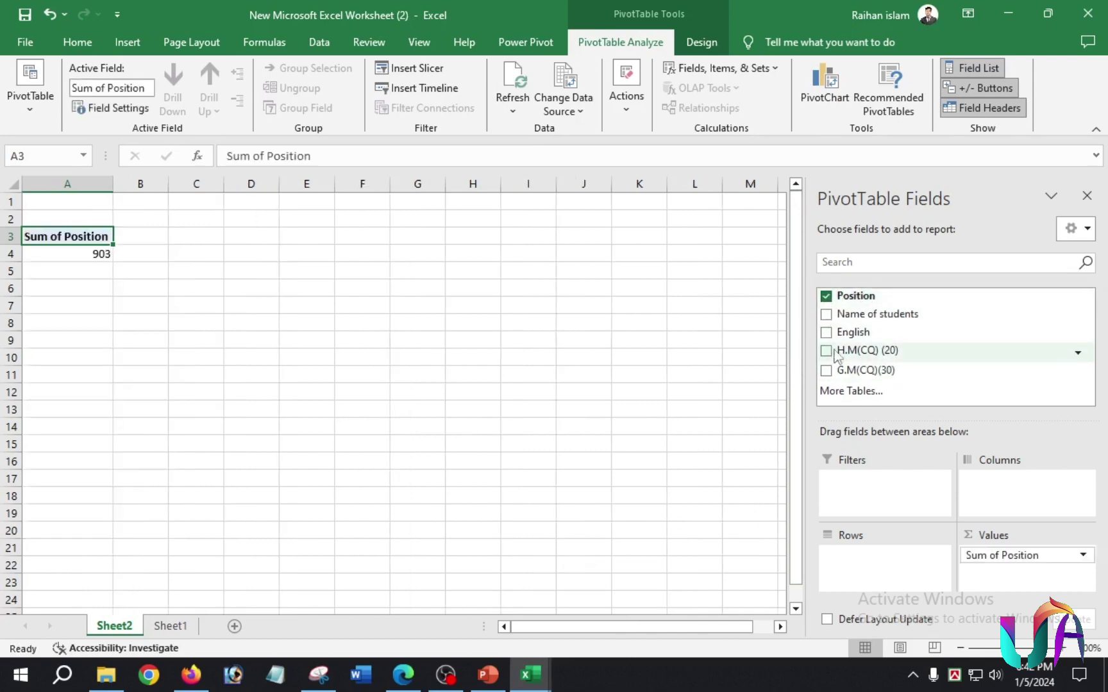
pyautogui.click(827, 315)
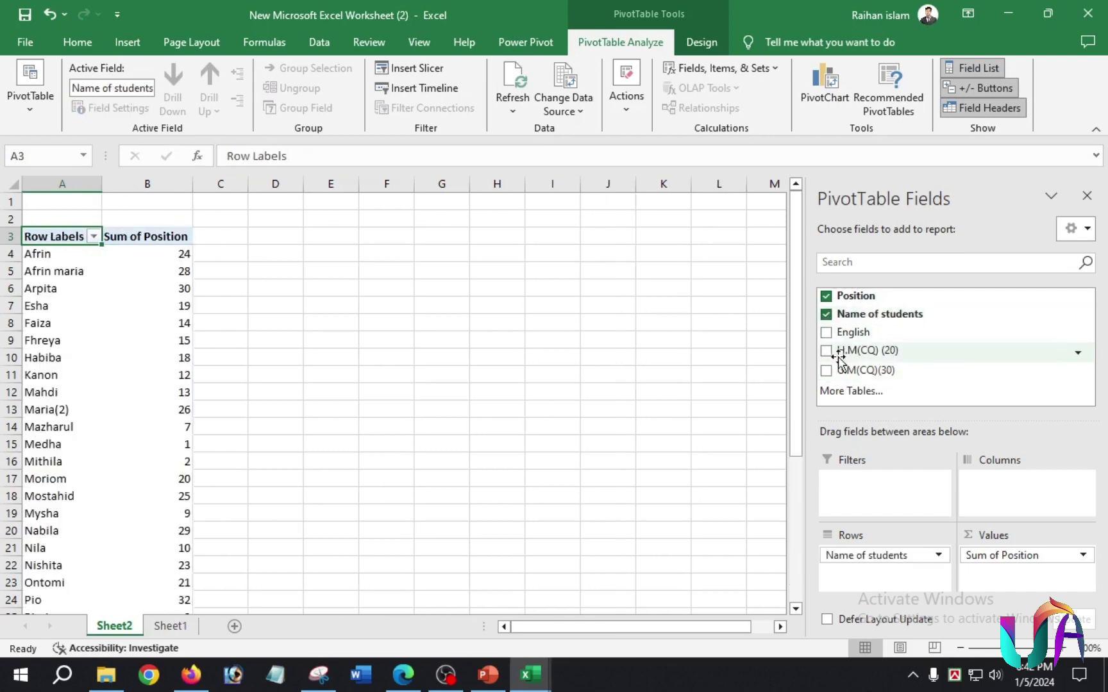
pyautogui.click(827, 333)
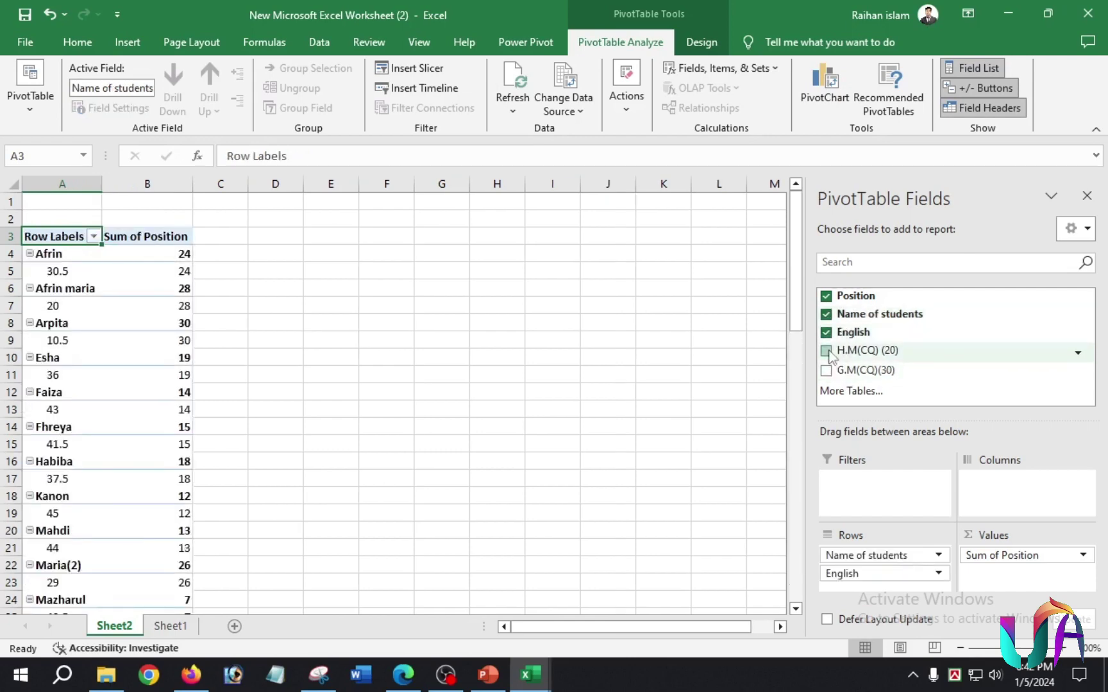
pyautogui.click(827, 351)
pyautogui.click(826, 369)
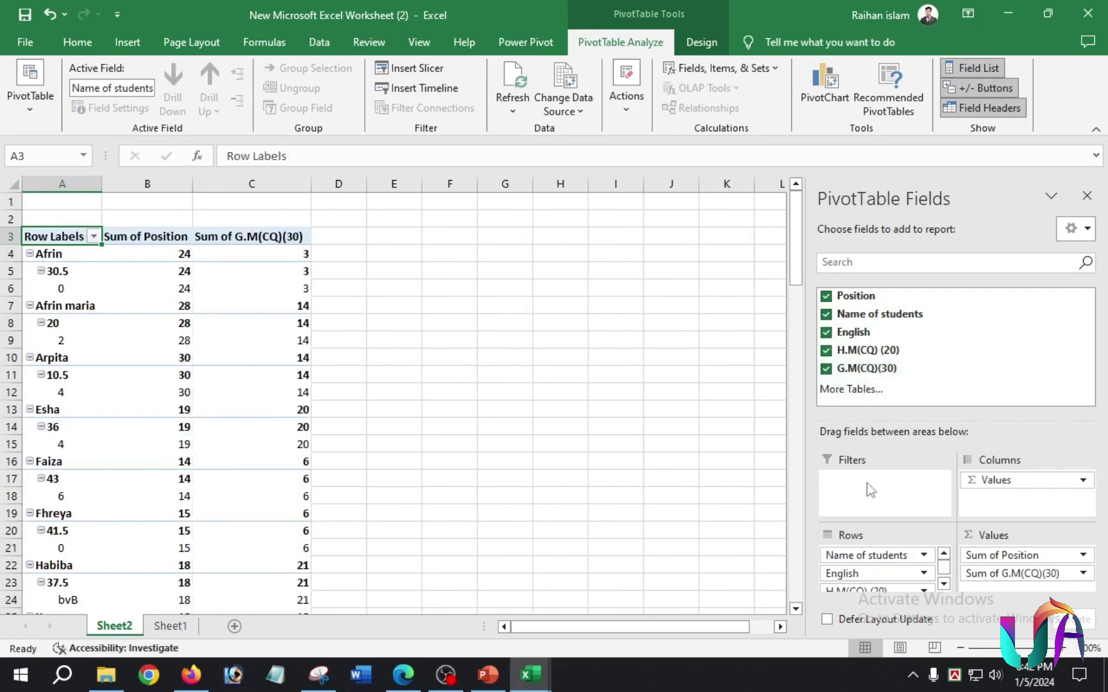
# - Move the H.M(CQ) (20) and English fields from Rows to Values, and undo the pivot table changes
pyautogui.scroll(-1, 883, 557)
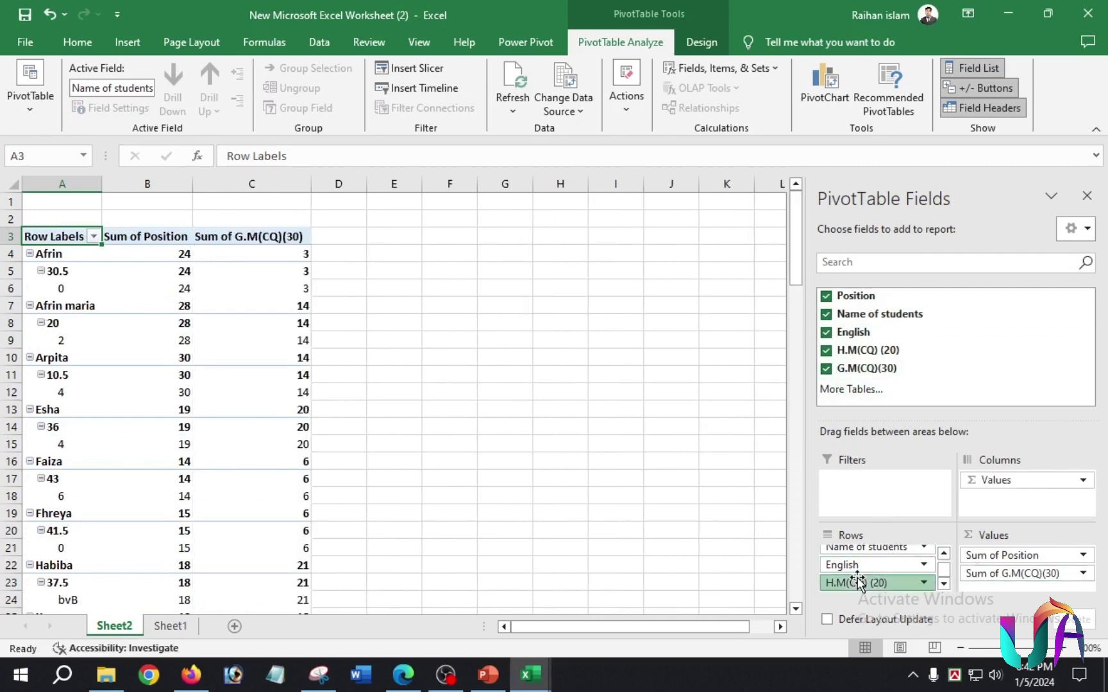
pyautogui.moveTo(861, 583); pyautogui.dragTo(1013, 589)
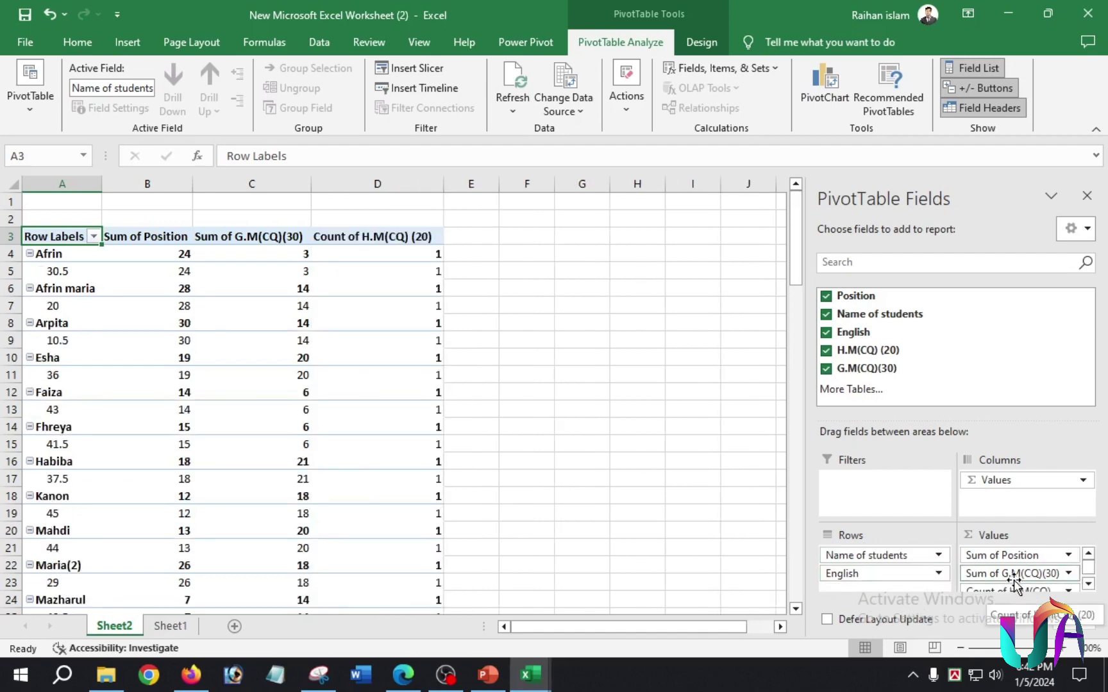
pyautogui.scroll(-1, 1010, 580)
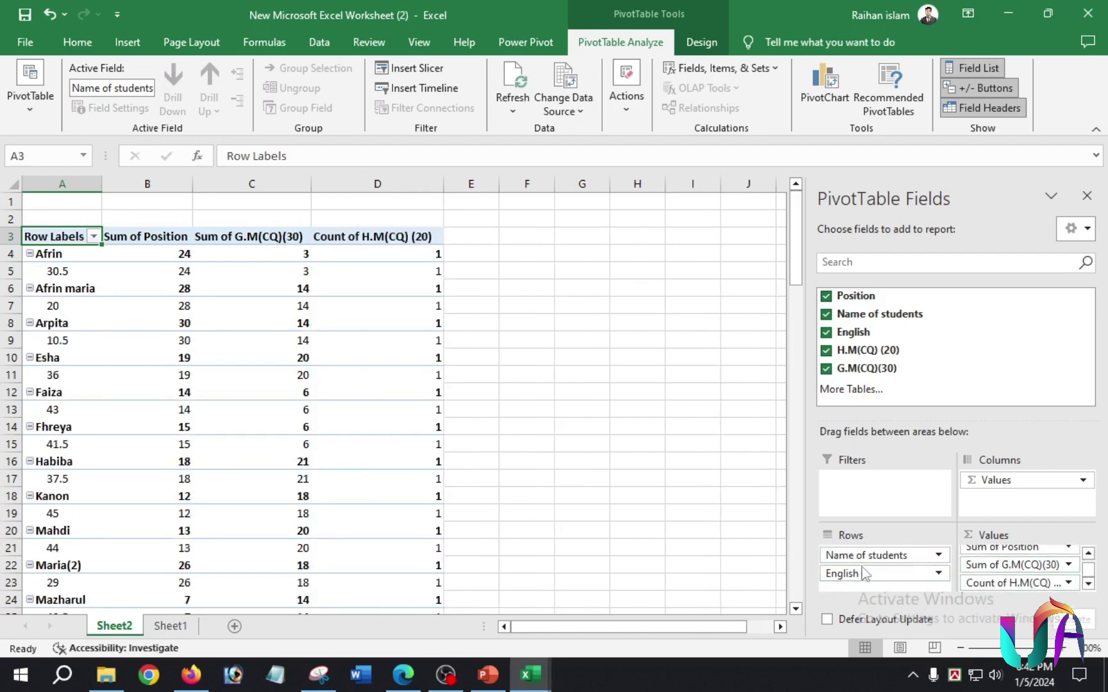
pyautogui.moveTo(853, 574); pyautogui.dragTo(1035, 577)
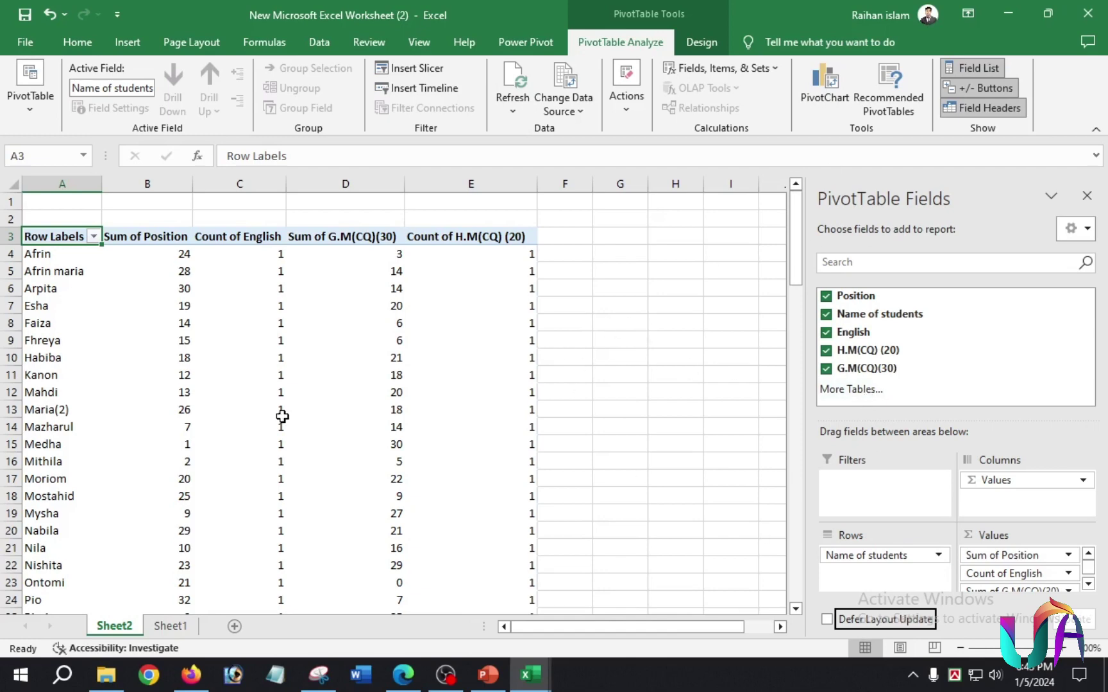
pyautogui.click(50, 16)
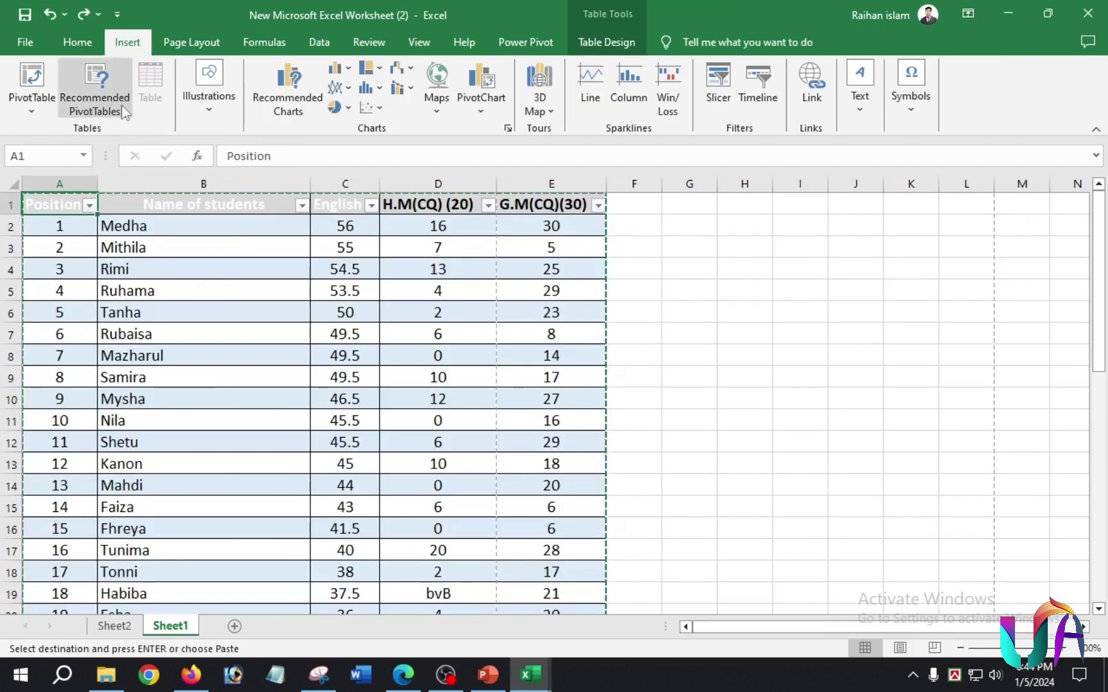
# - Insert the picture file "images" from this device beside the student table on Sheet1, and delete it
pyautogui.click(209, 114)
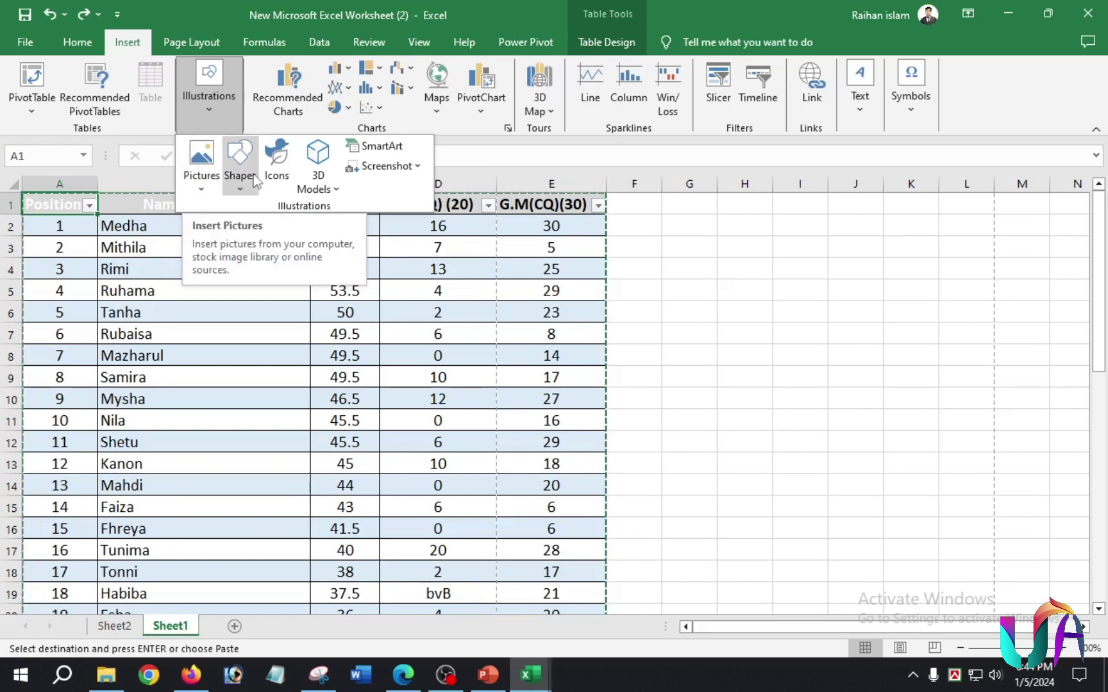
pyautogui.click(208, 182)
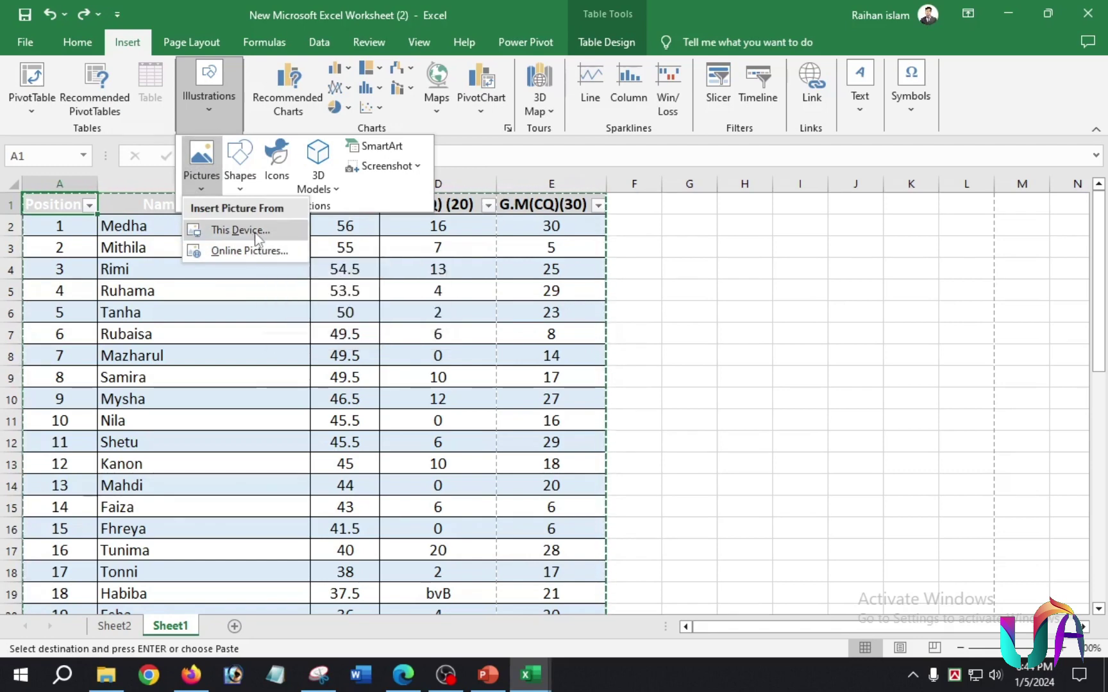
pyautogui.click(231, 229)
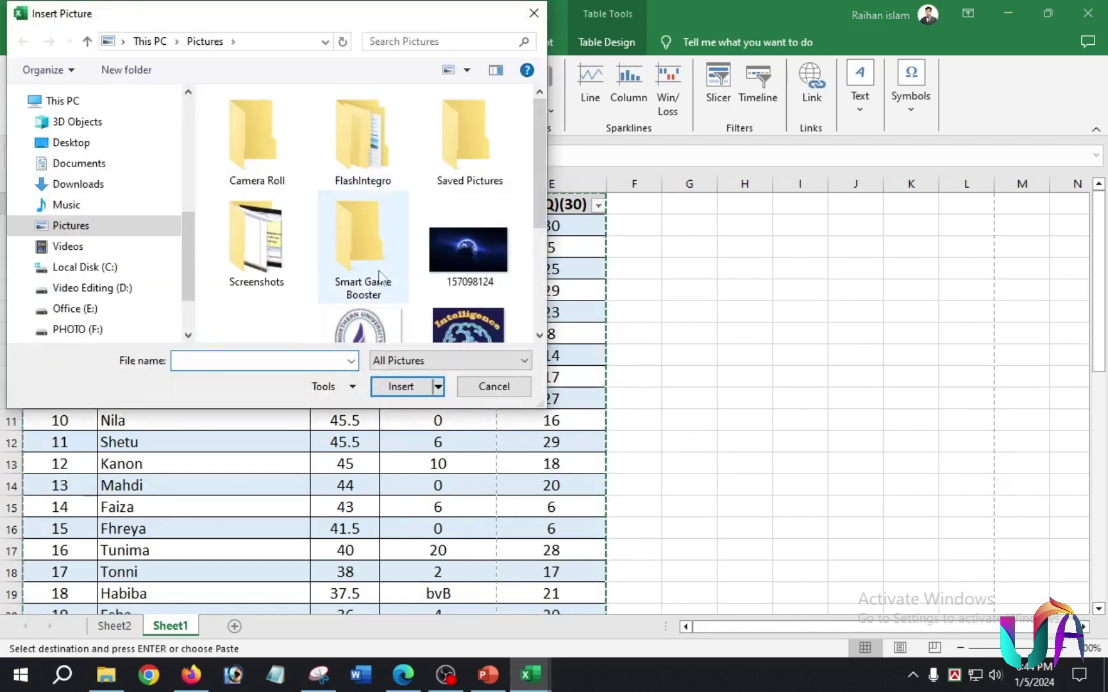
pyautogui.scroll(-3, 378, 275)
pyautogui.click(379, 142)
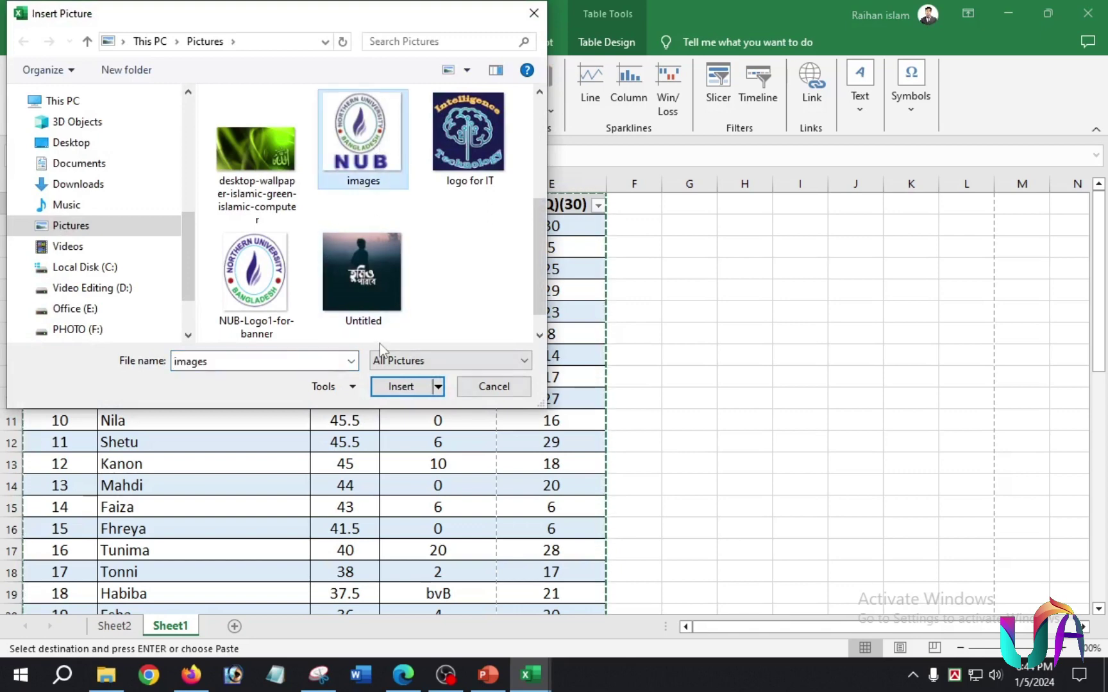
pyautogui.click(401, 386)
pyautogui.moveTo(167, 232); pyautogui.dragTo(597, 291)
pyautogui.press('Delete')
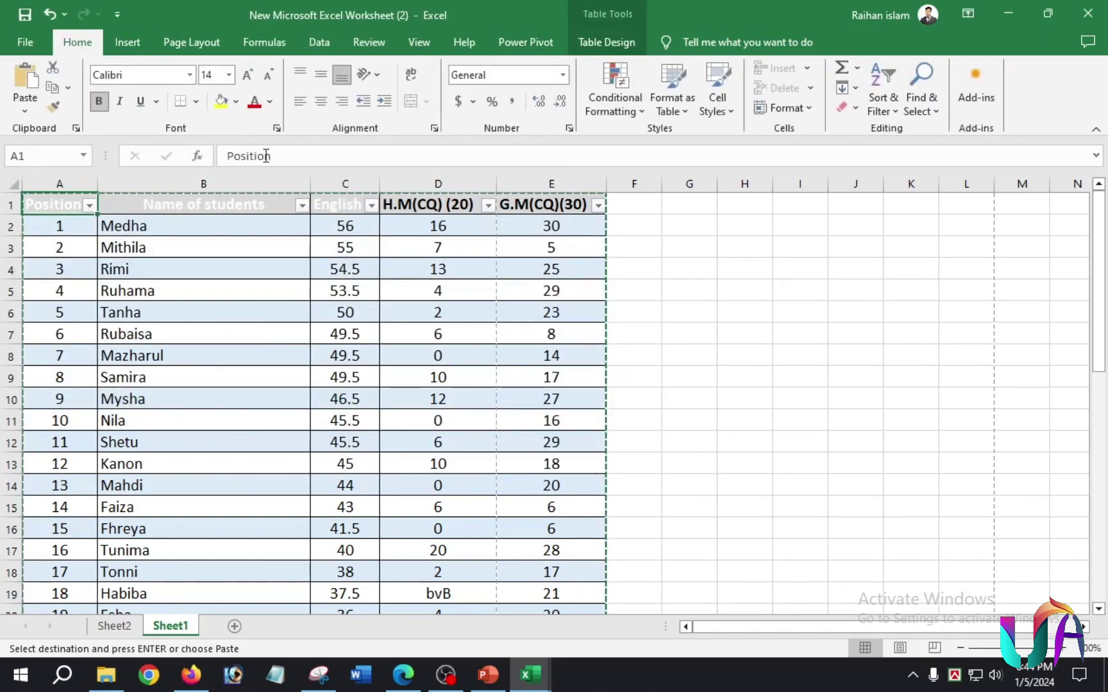
# - Draw a rectangle with one rounded corner, about 2.72" high and 2.67" wide, in the empty cells beside the student table
pyautogui.click(126, 41)
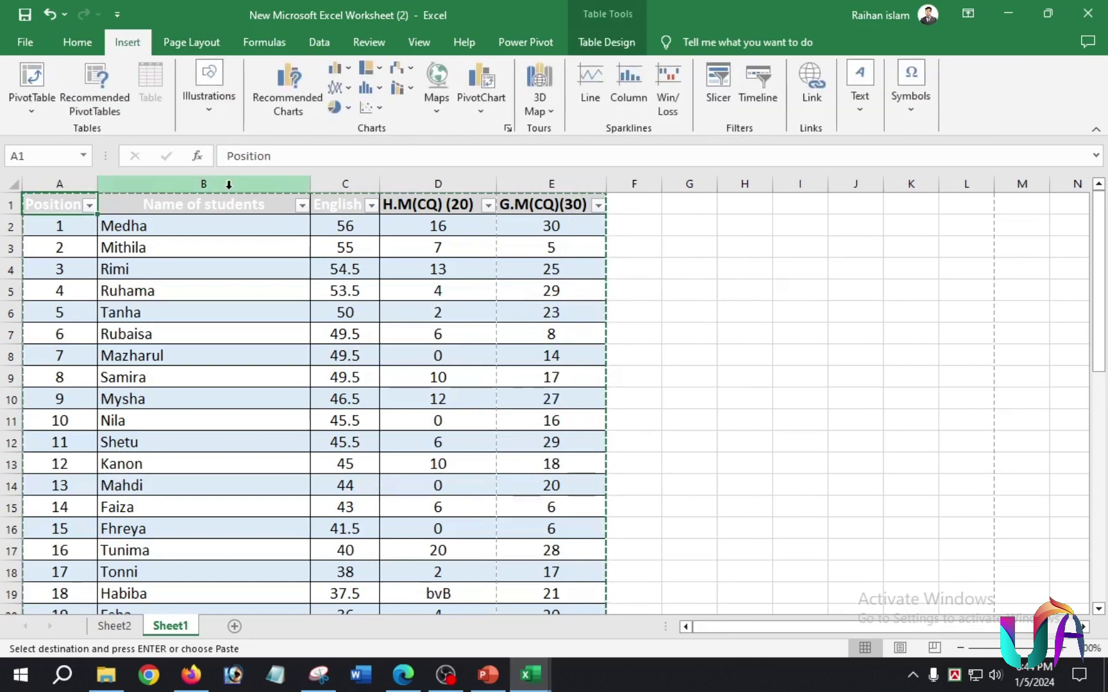
pyautogui.click(228, 109)
pyautogui.click(244, 181)
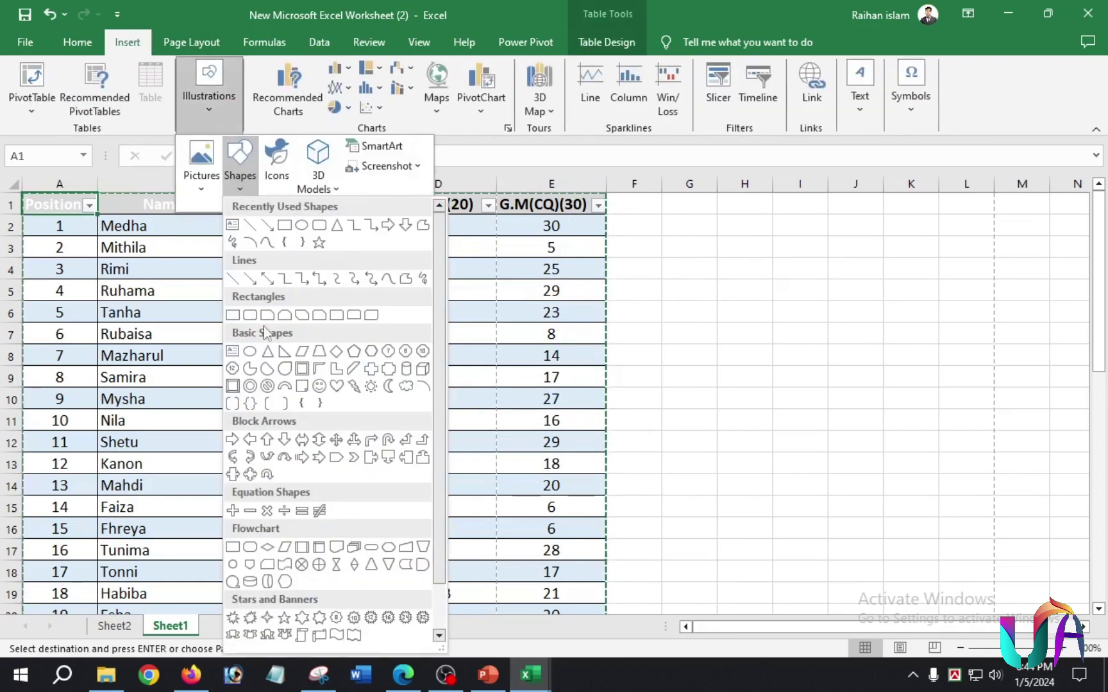
pyautogui.click(350, 314)
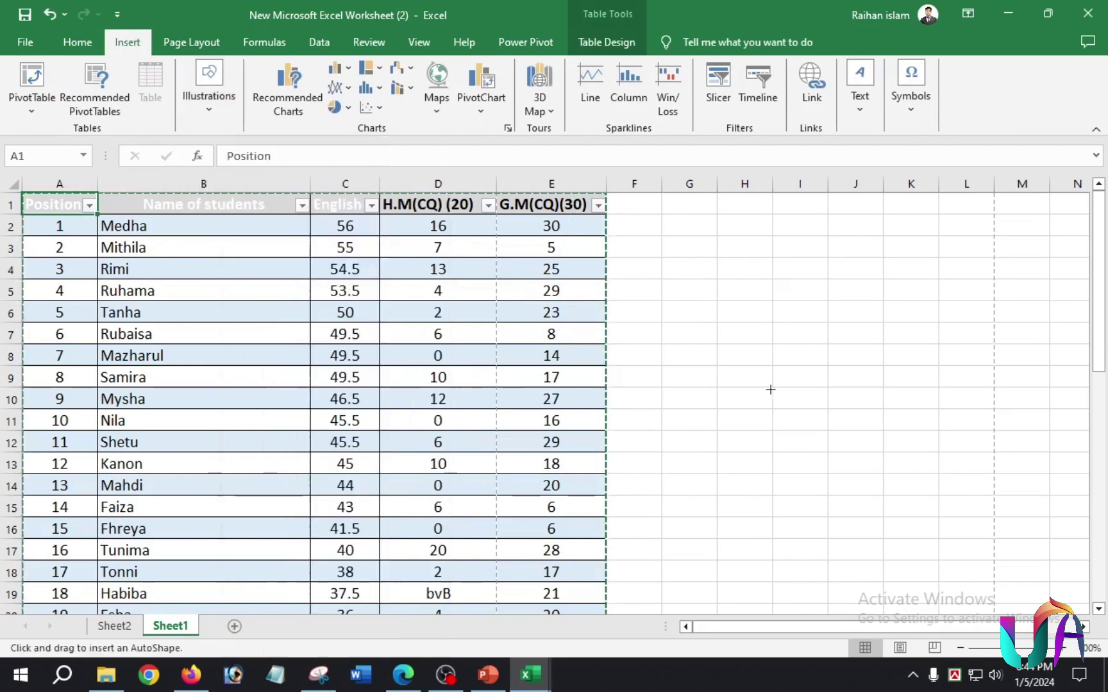
pyautogui.moveTo(654, 260); pyautogui.dragTo(877, 486)
pyautogui.moveTo(764, 364); pyautogui.dragTo(786, 301)
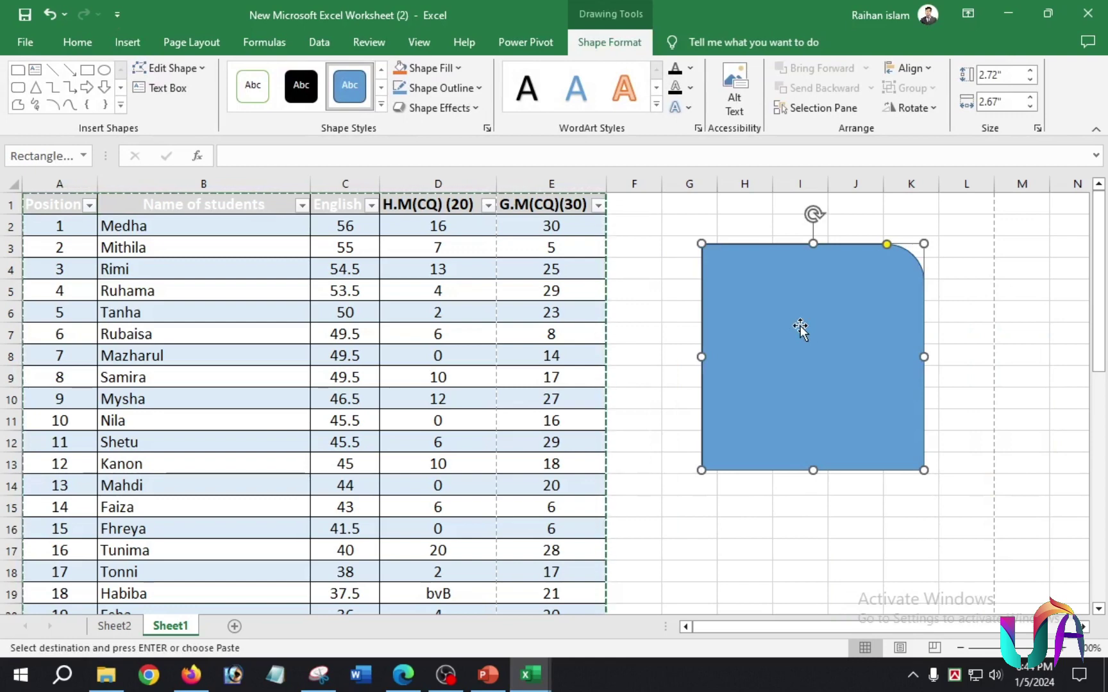
# - Try entering the text "thei" in the rectangle, and delete the shape
pyautogui.write('thei')
pyautogui.press('BackSpace')
pyautogui.press('BackSpace')
pyautogui.press('BackSpace')
pyautogui.press('BackSpace')
pyautogui.press('Escape')
pyautogui.press('Delete')
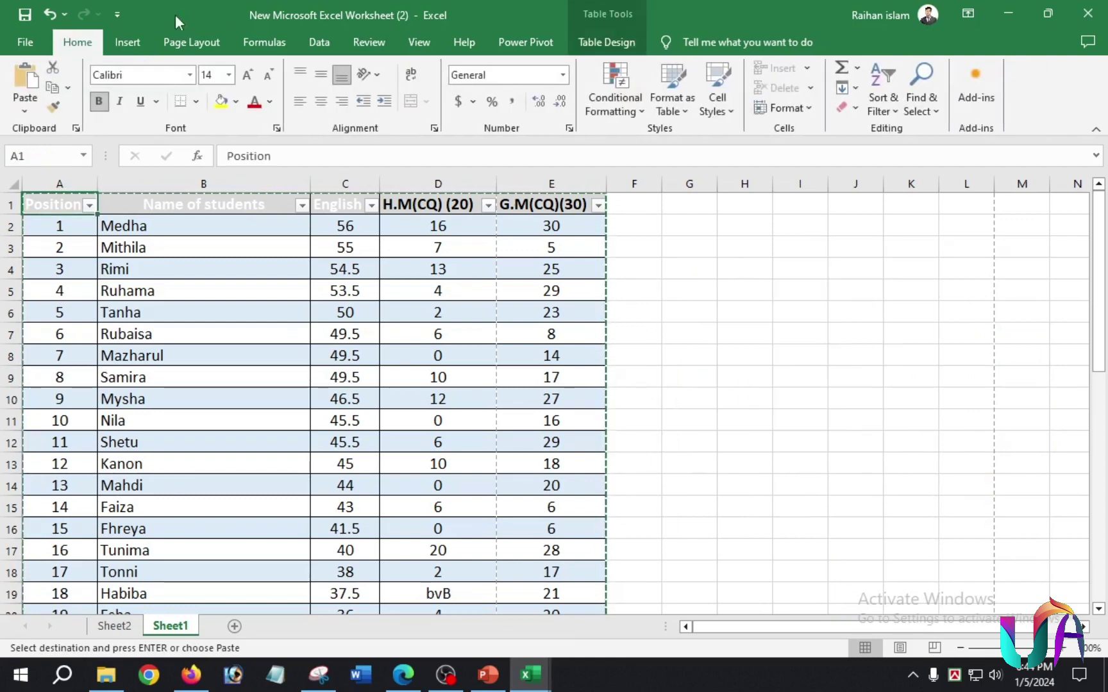
pyautogui.click(127, 42)
pyautogui.click(217, 107)
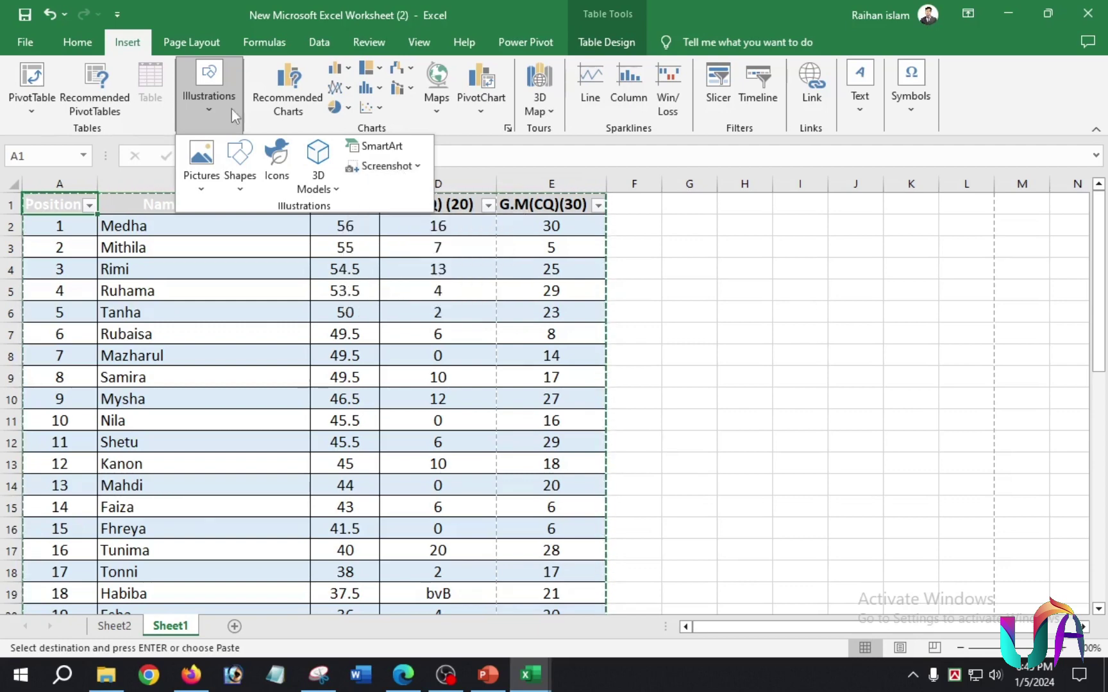
pyautogui.click(311, 123)
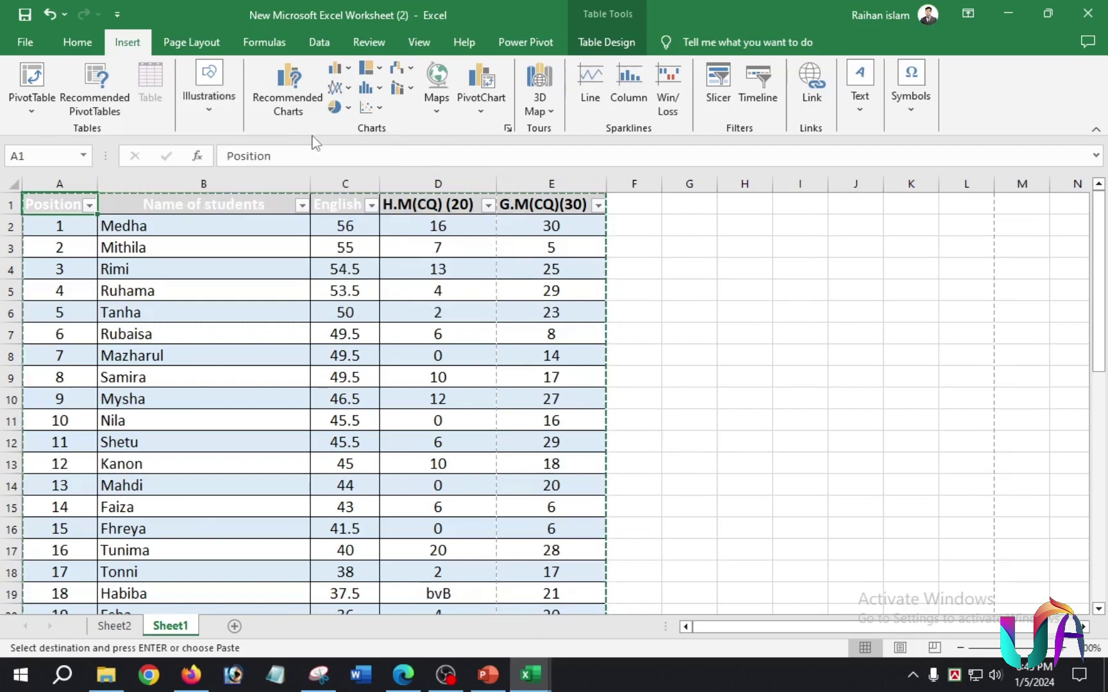
pyautogui.click(667, 340)
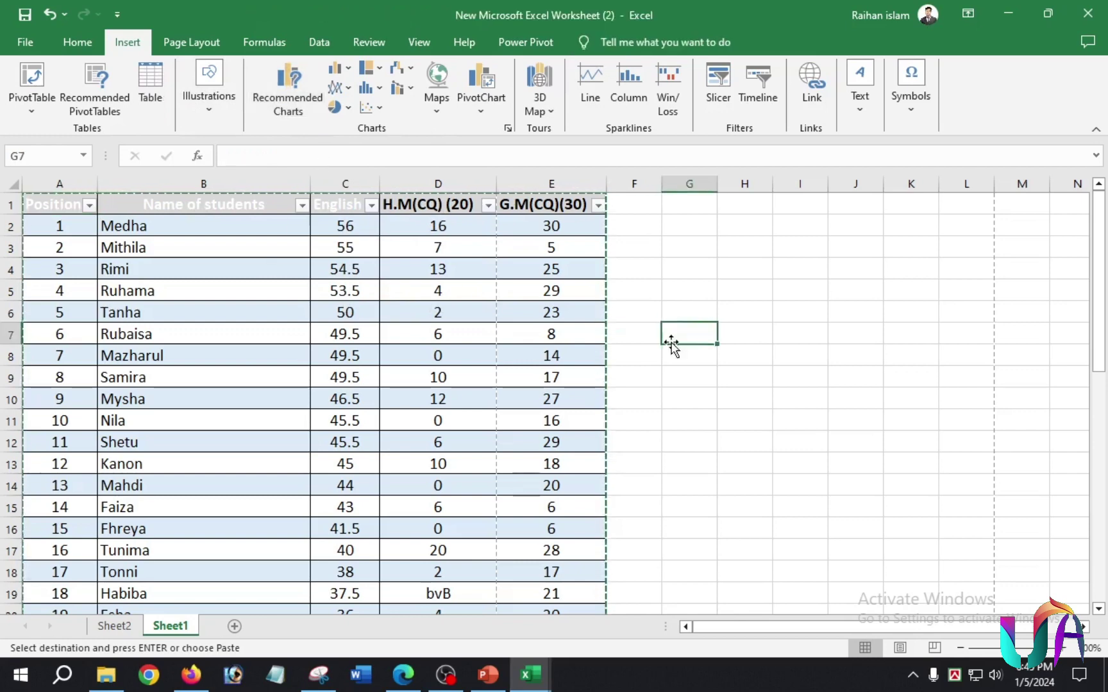
# - Insert the recommended horizontal bar chart of the students' English, H.M(CQ) (20) and G.M(CQ)(30) marks
pyautogui.click(477, 309)
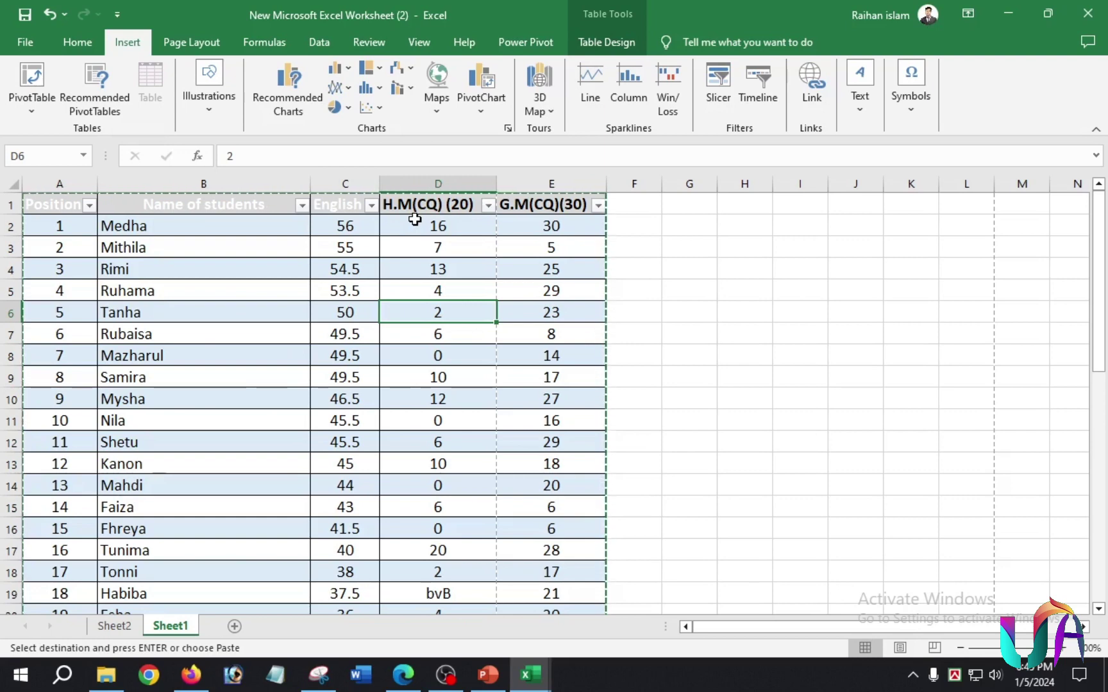
pyautogui.click(290, 107)
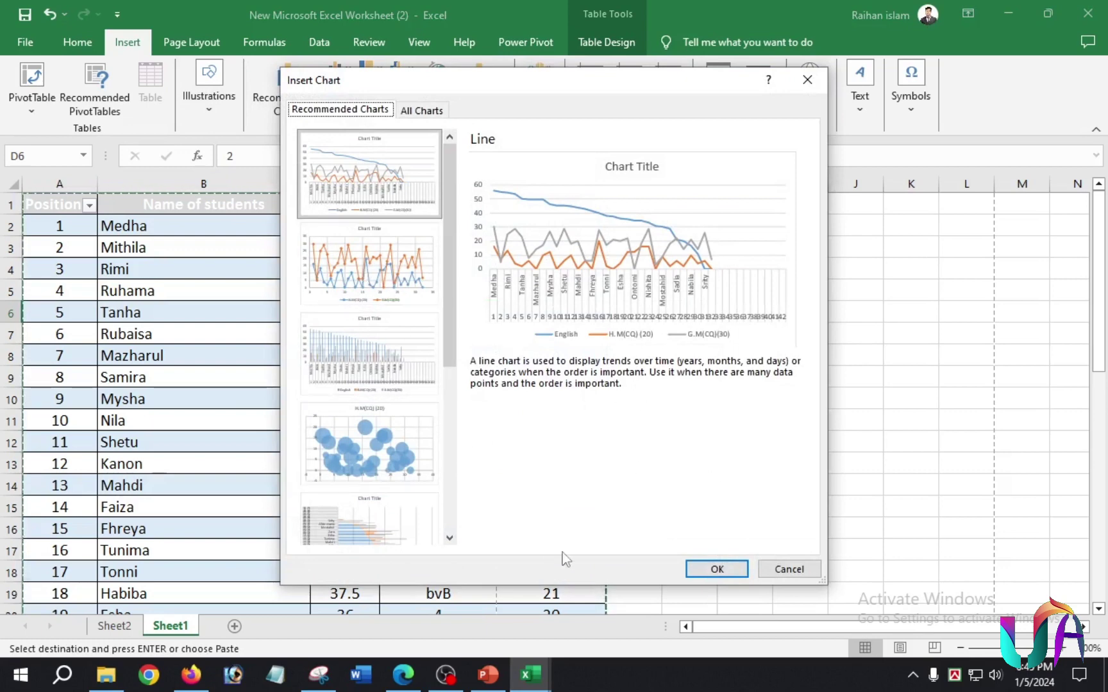
pyautogui.scroll(-5, 377, 370)
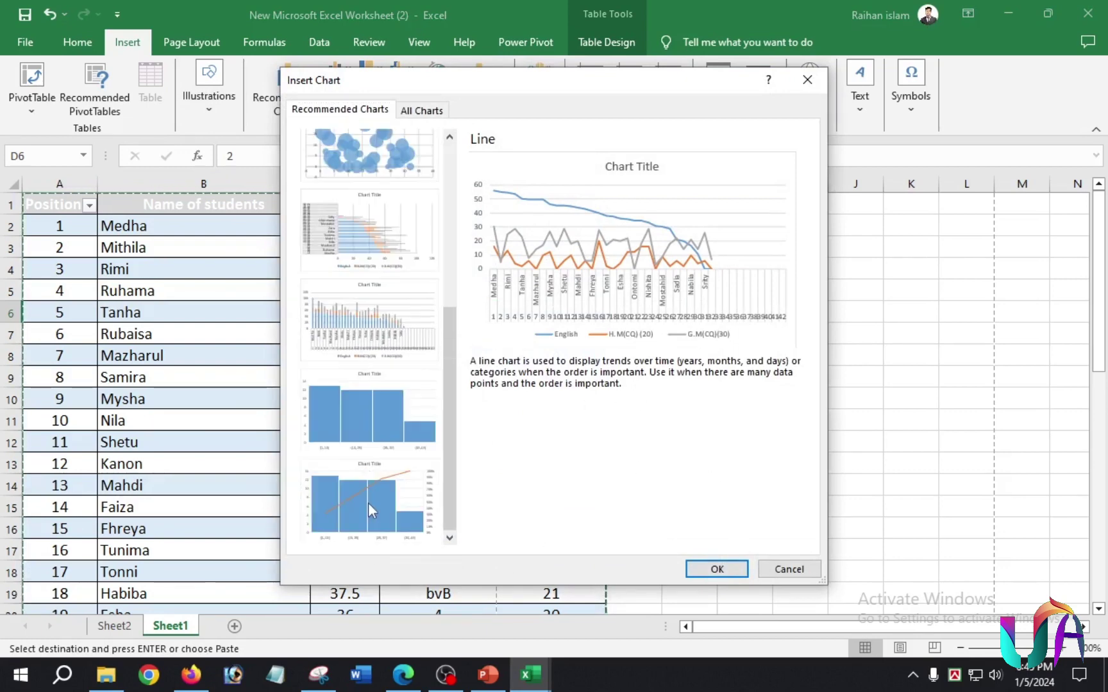
pyautogui.click(376, 253)
pyautogui.click(718, 569)
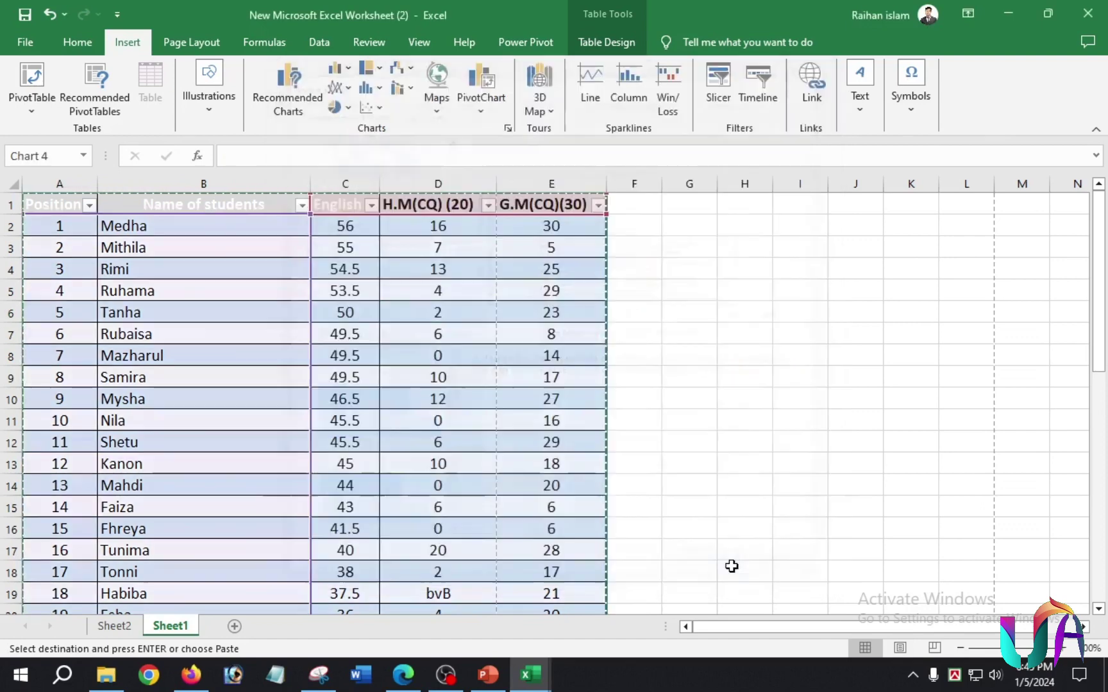
# - Move the bar chart into the empty cells beside the student table and enlarge it to span roughly rows 1 to 18
pyautogui.moveTo(586, 300); pyautogui.dragTo(879, 261)
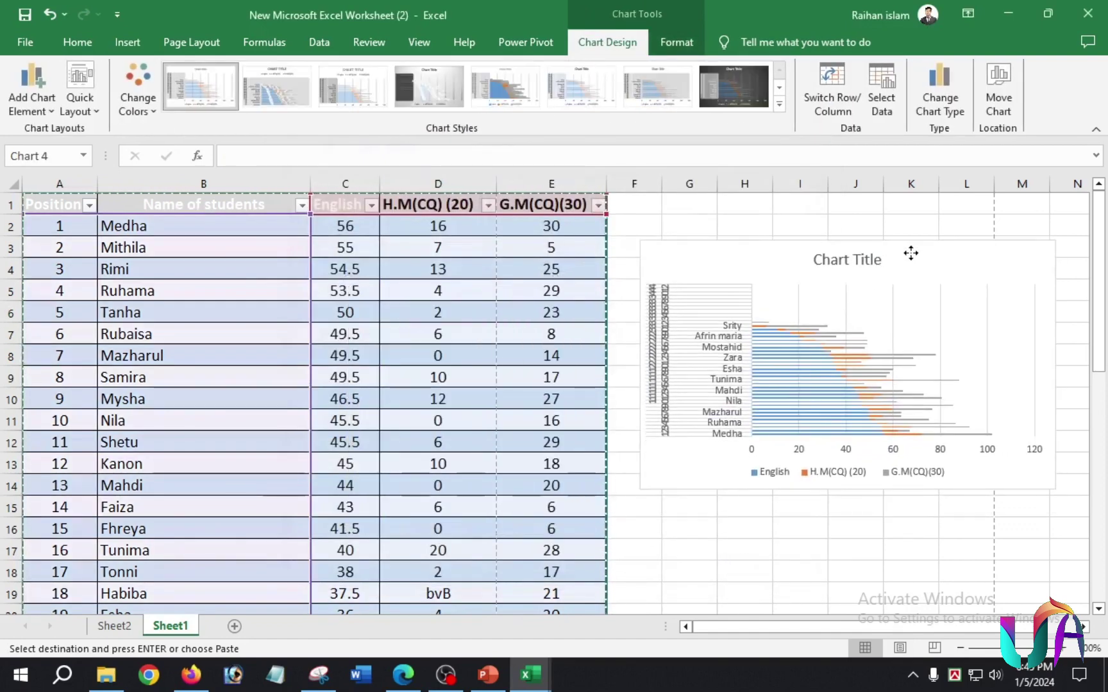
pyautogui.moveTo(848, 489); pyautogui.dragTo(846, 566)
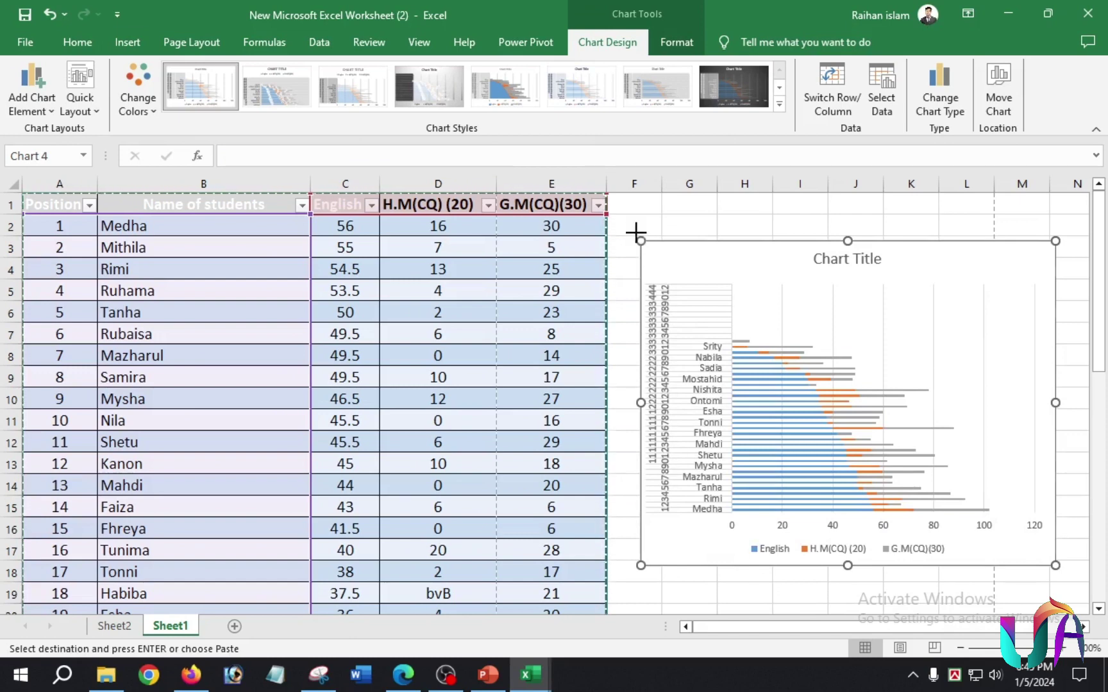
pyautogui.moveTo(636, 232); pyautogui.dragTo(618, 197)
pyautogui.click(787, 391)
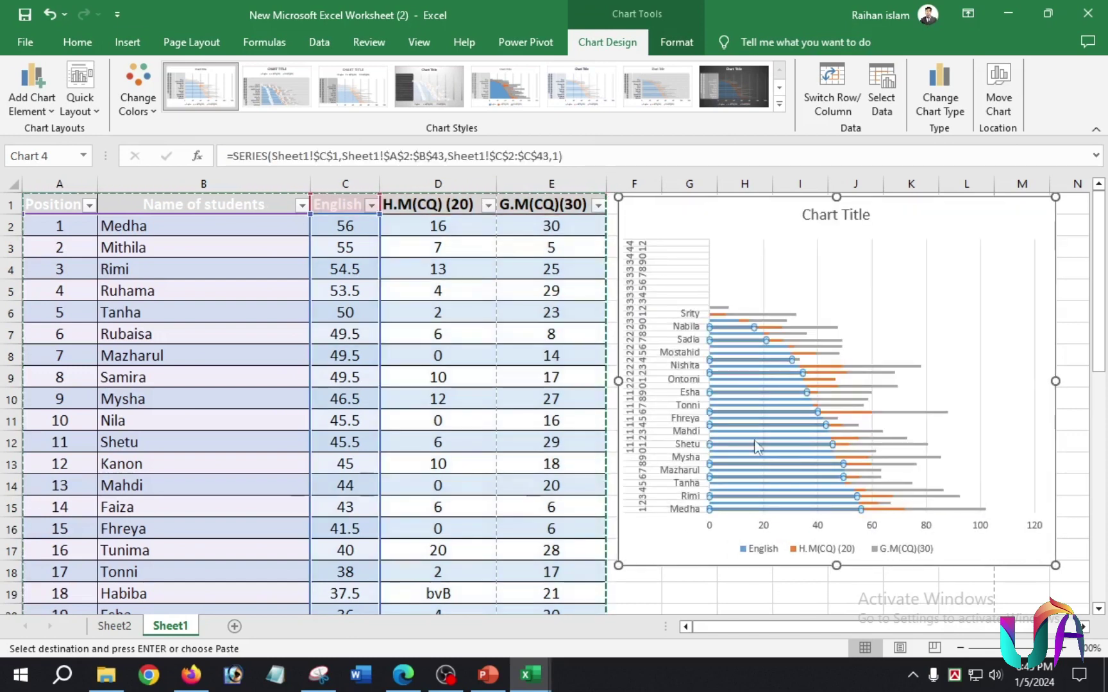
# - Set the H.M(CQ) (20) mark in cell D9 to 100 and restore it to 10 to test the chart's link to the data
pyautogui.click(417, 375)
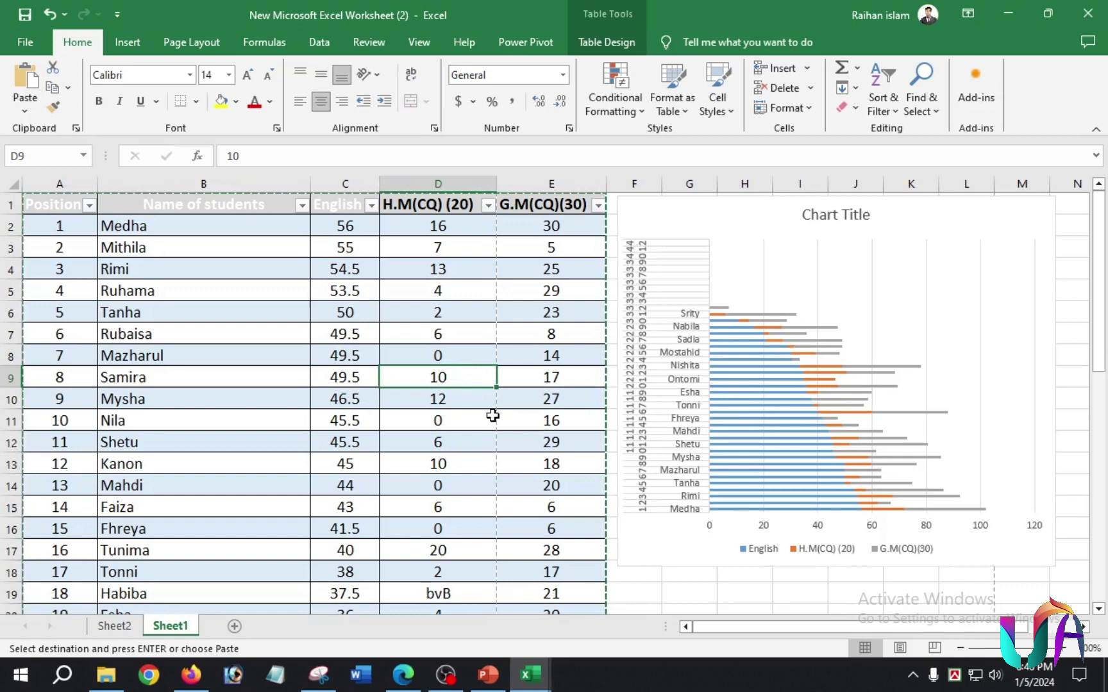
pyautogui.hotkey('ctrl', 'z')
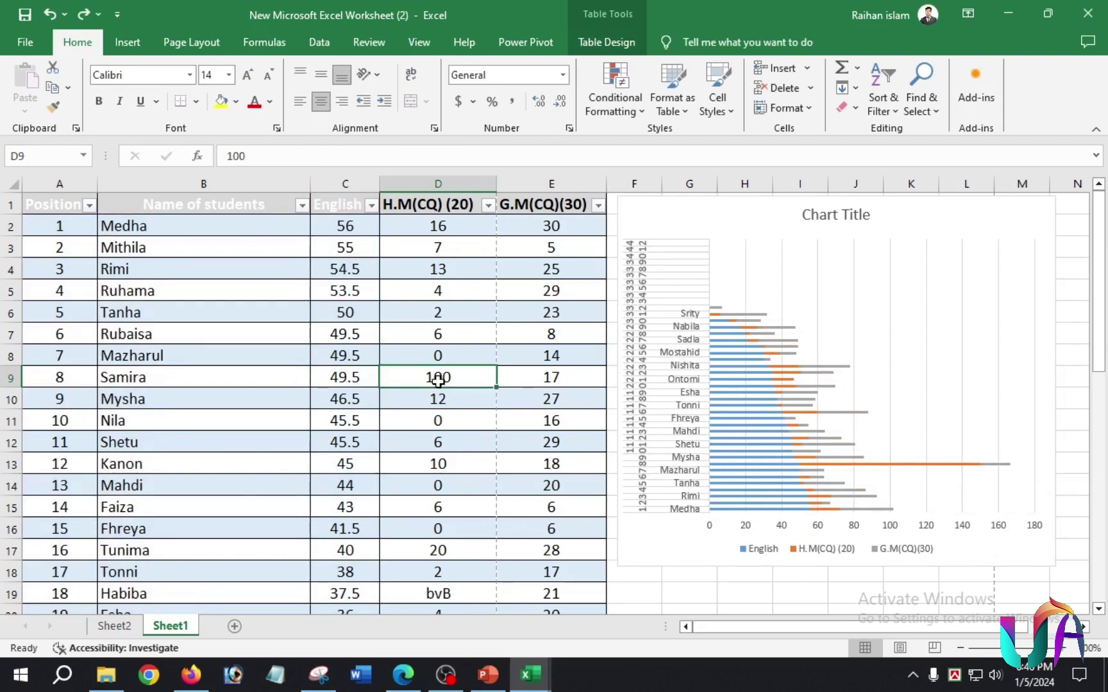
pyautogui.write('10')
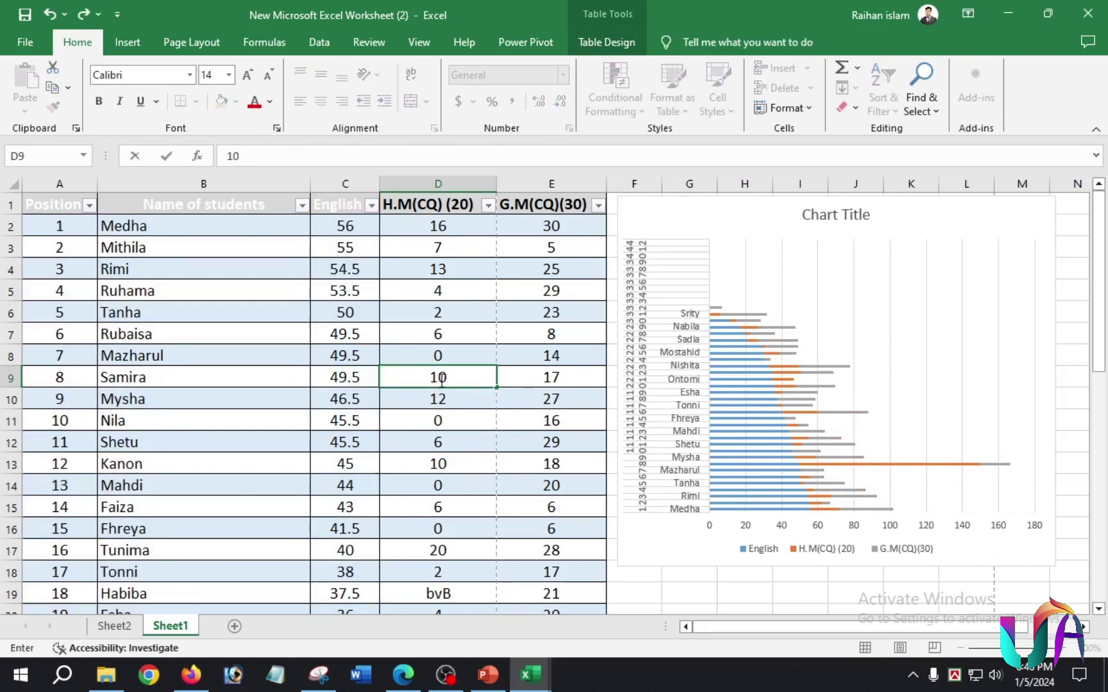
pyautogui.click(774, 423)
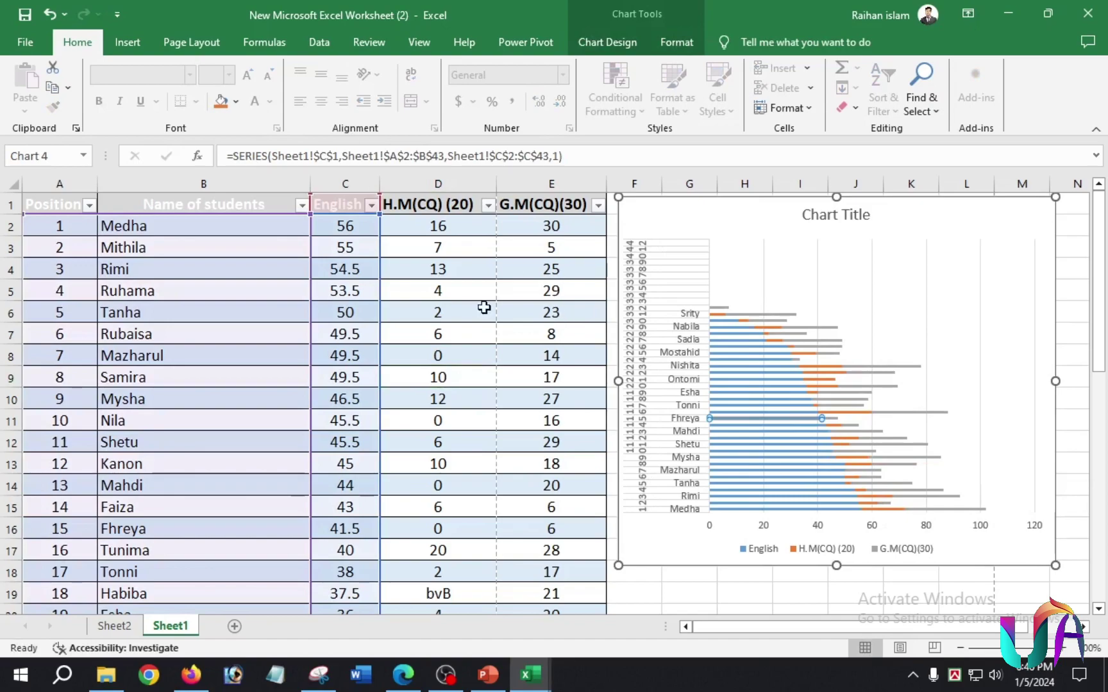
# - Select the H.M(CQ) (20) series in the bar chart, and delete the whole chart from Sheet1
pyautogui.click(805, 381)
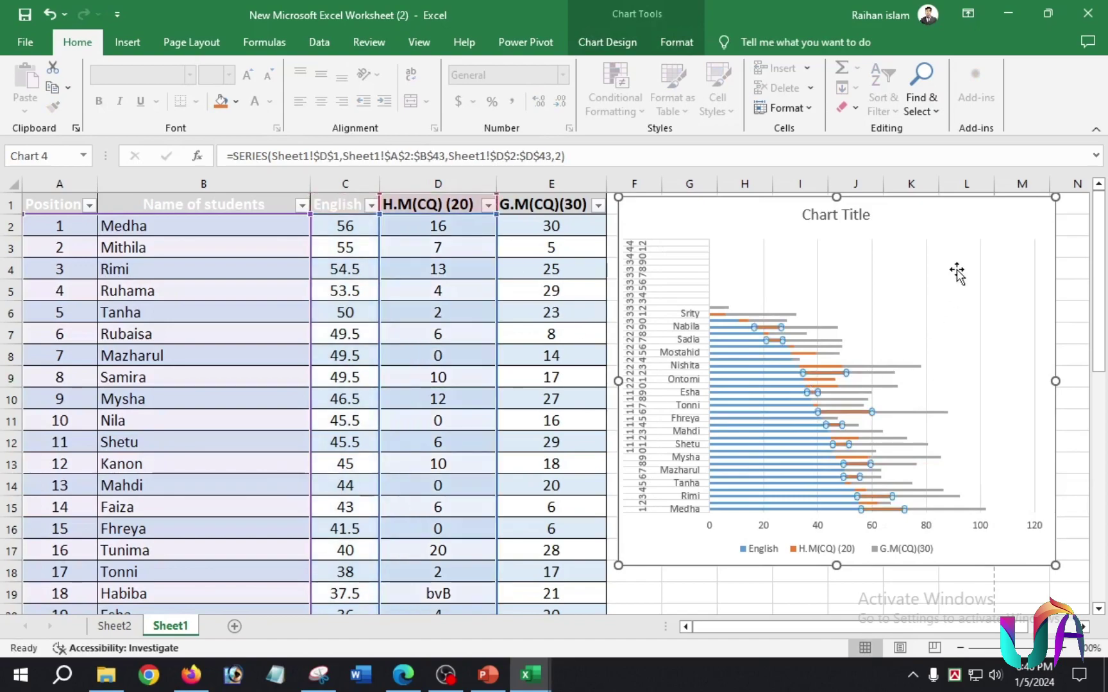
pyautogui.scroll(3, 885, 346)
pyautogui.scroll(-6, 878, 334)
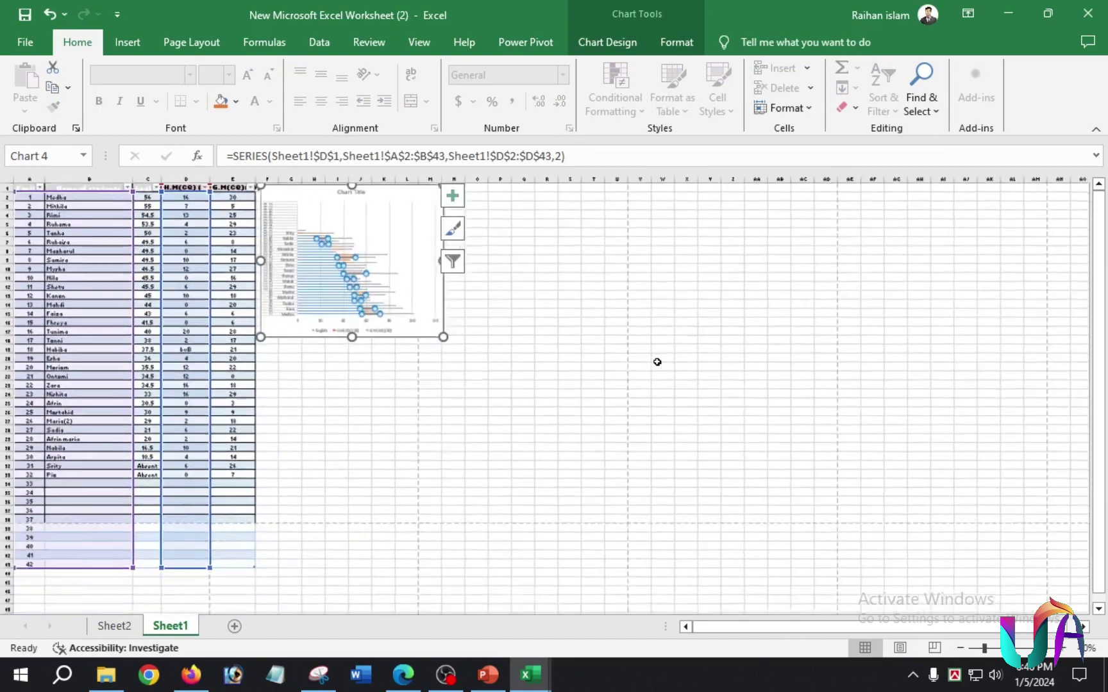
pyautogui.scroll(3, 299, 314)
pyautogui.click(661, 334)
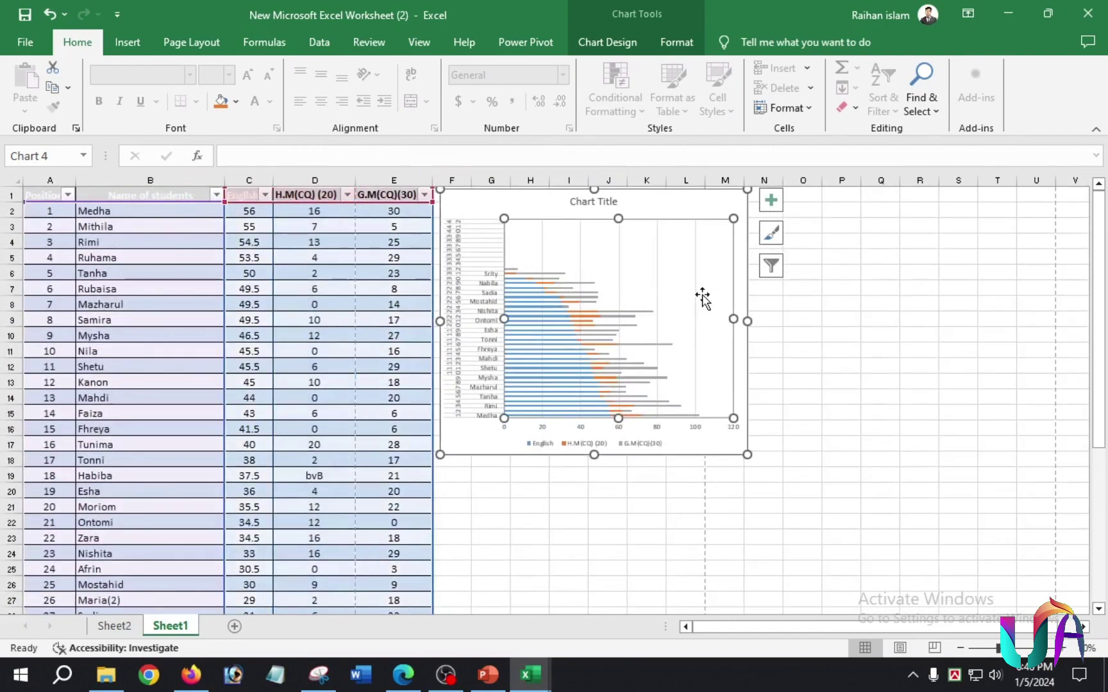
pyautogui.moveTo(675, 217); pyautogui.dragTo(710, 291)
pyautogui.press('Delete')
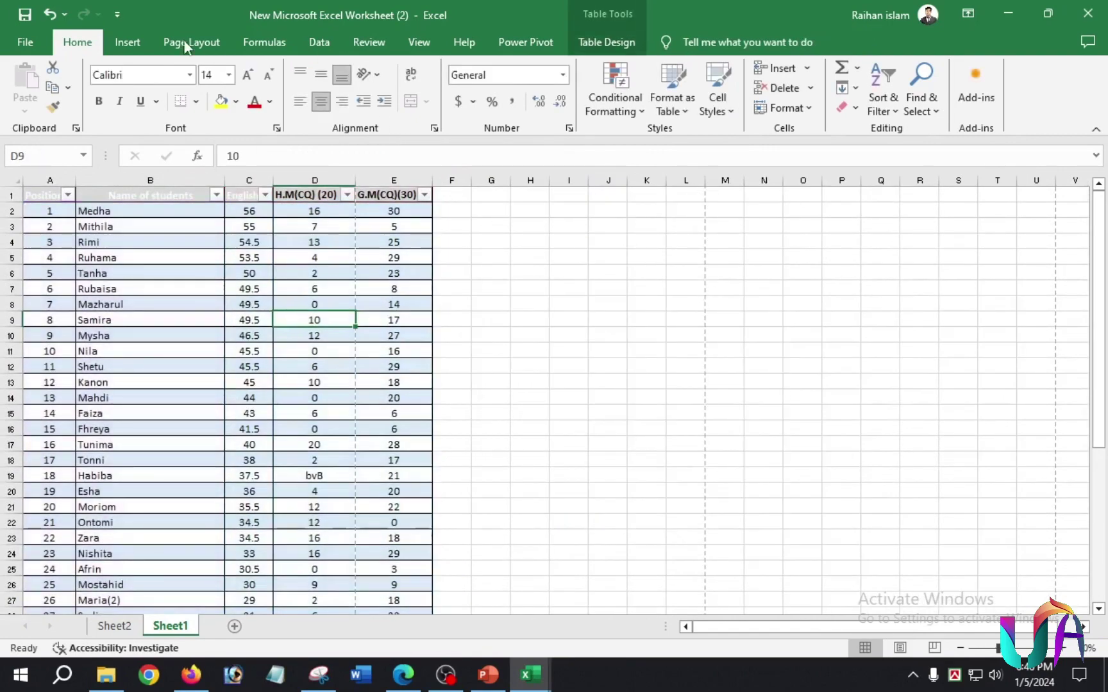
pyautogui.click(125, 44)
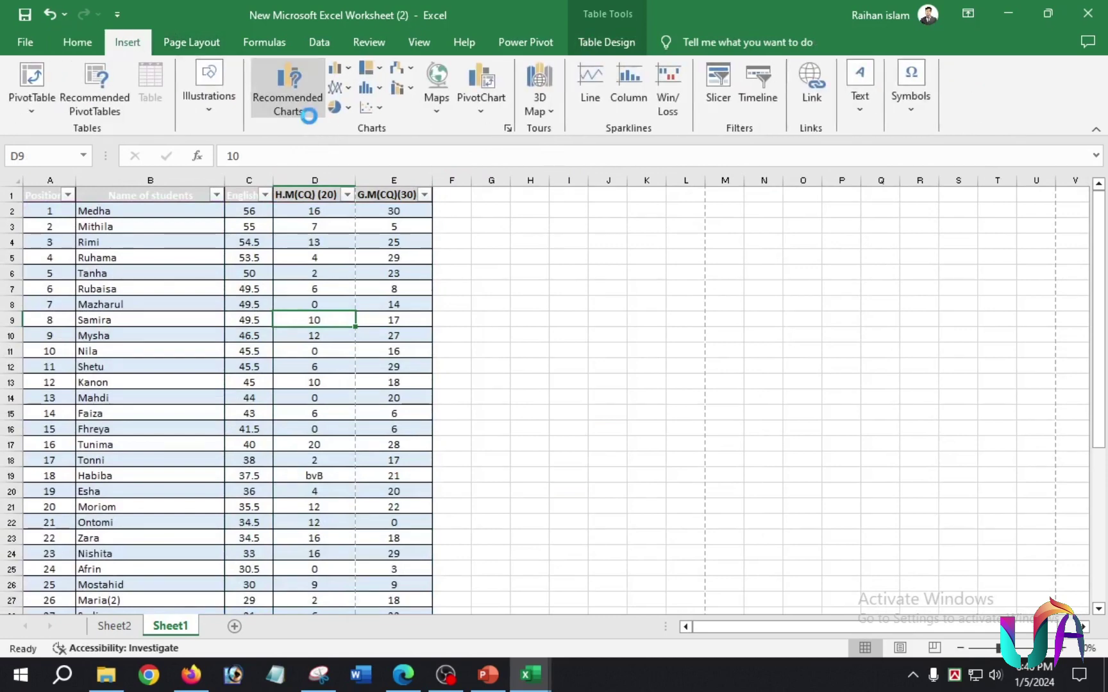
pyautogui.click(302, 105)
pyautogui.scroll(-2, 353, 345)
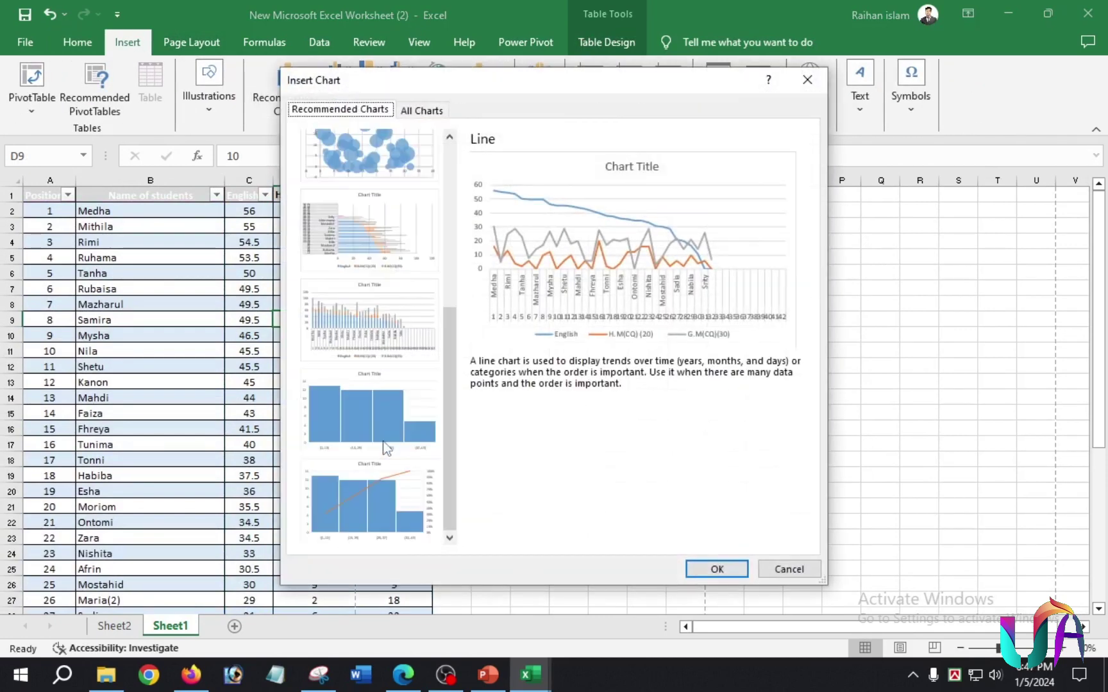
pyautogui.scroll(3, 347, 346)
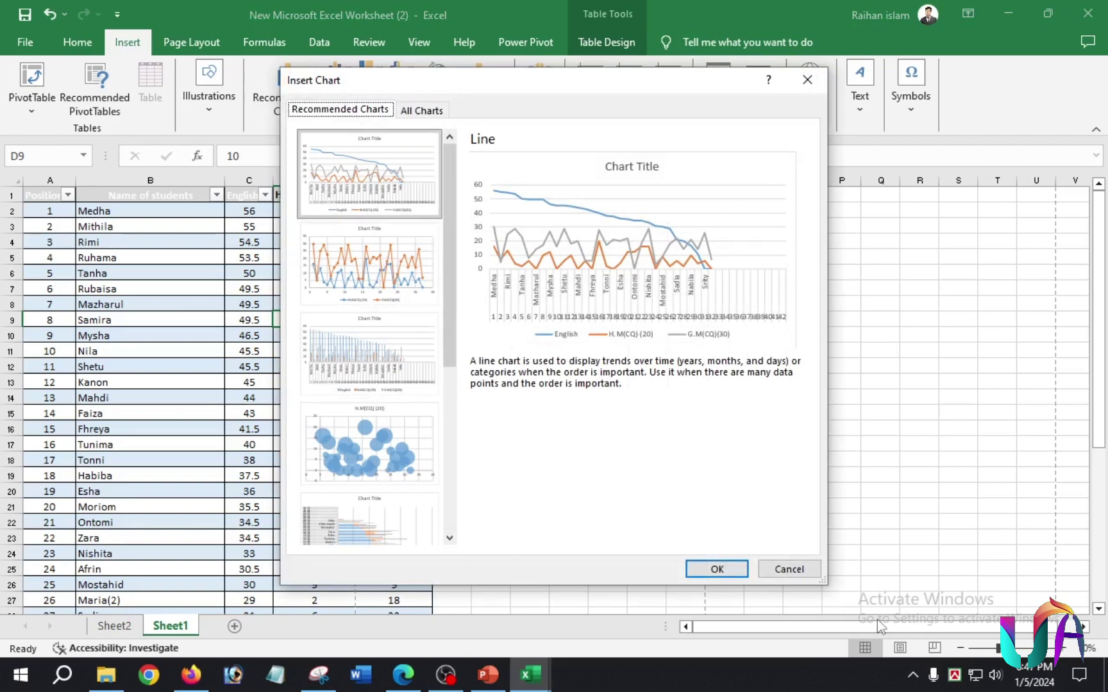
pyautogui.click(789, 569)
# - Insert a 2-D clustered column chart of the student table, enlarge it and place it in the empty cells beside the table
pyautogui.click(349, 68)
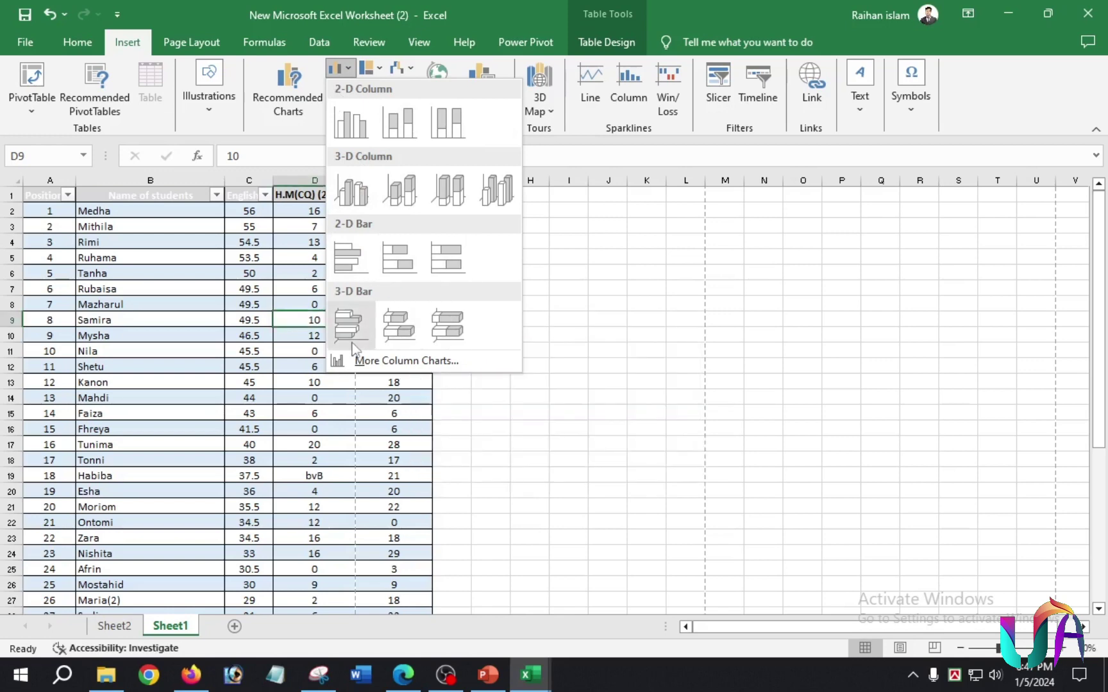
pyautogui.click(350, 123)
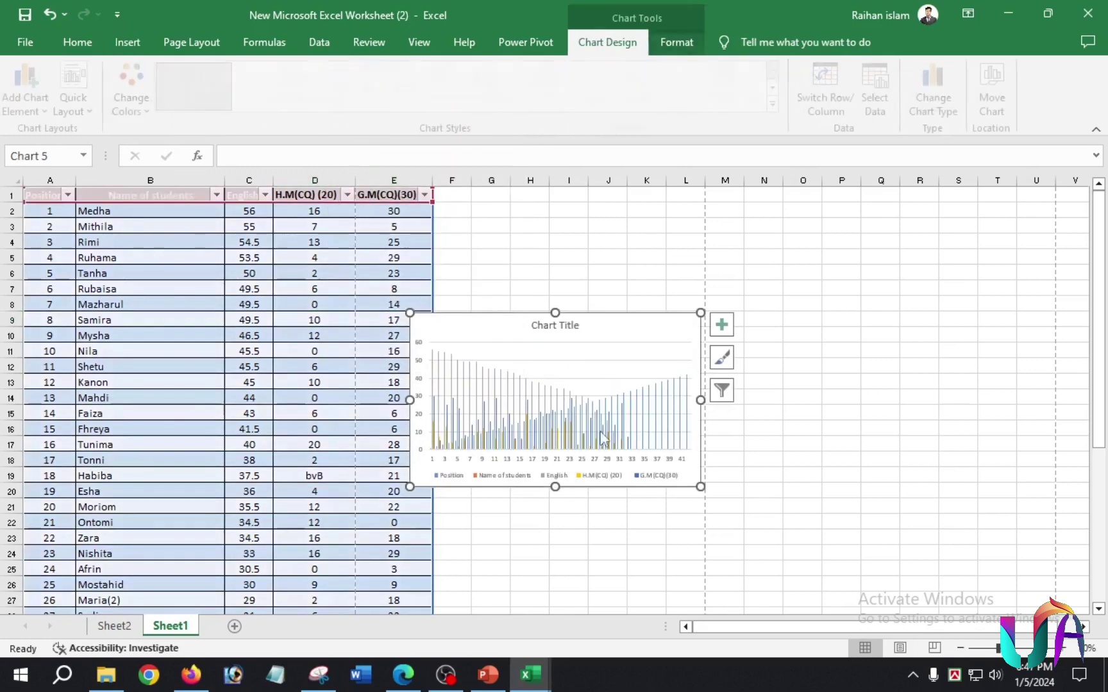
pyautogui.moveTo(701, 487); pyautogui.dragTo(791, 596)
pyautogui.click(601, 462)
pyautogui.moveTo(638, 339); pyautogui.dragTo(751, 246)
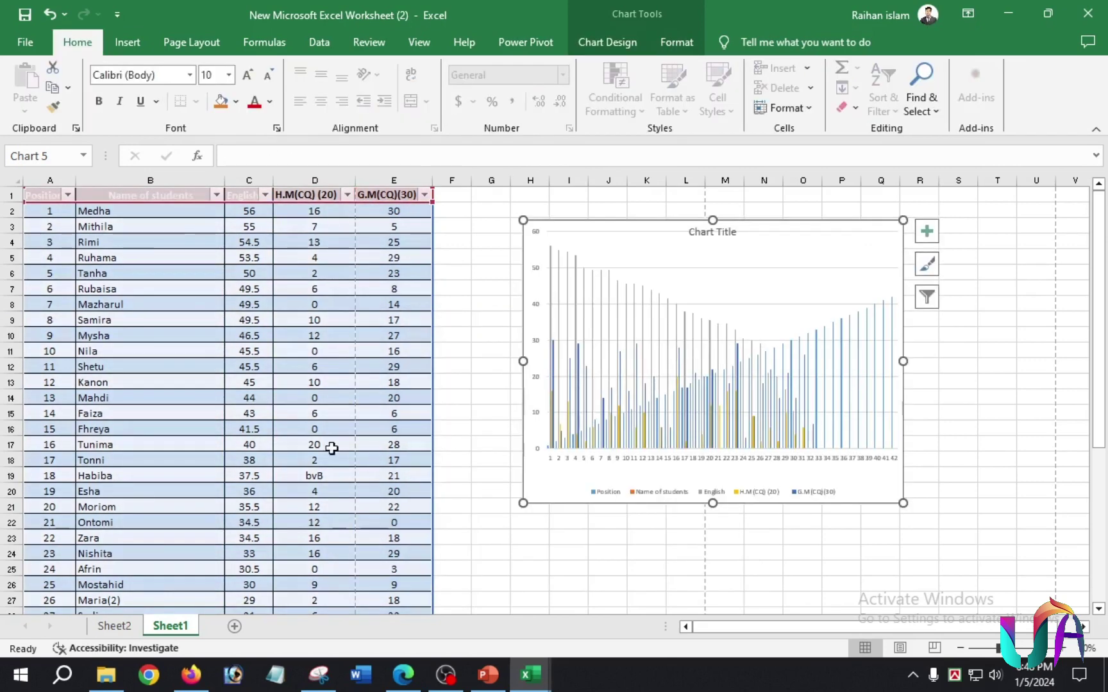
pyautogui.click(287, 402)
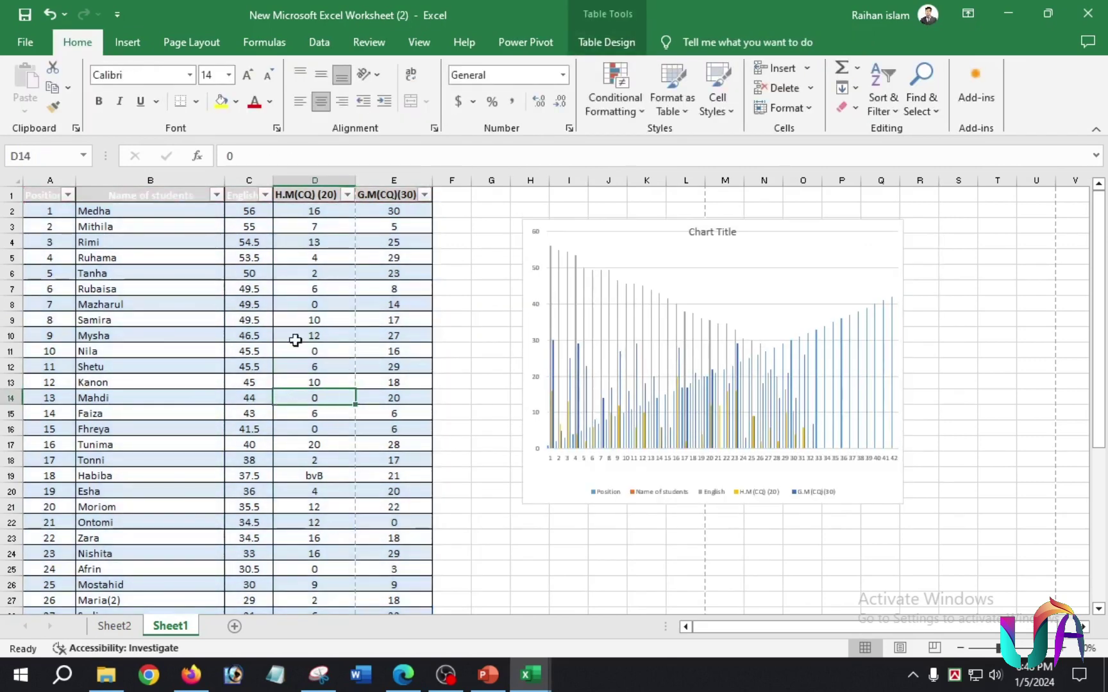
# - Change the column chart beside the student table to a 3-D pie chart
pyautogui.click(697, 357)
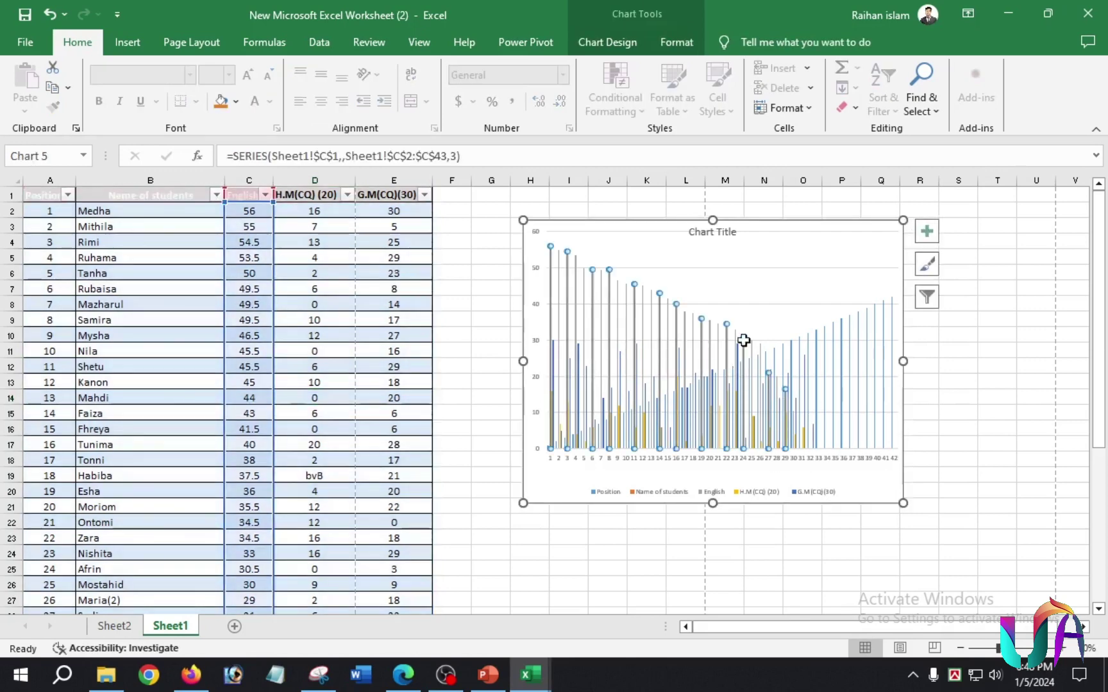
pyautogui.click(127, 42)
pyautogui.click(339, 88)
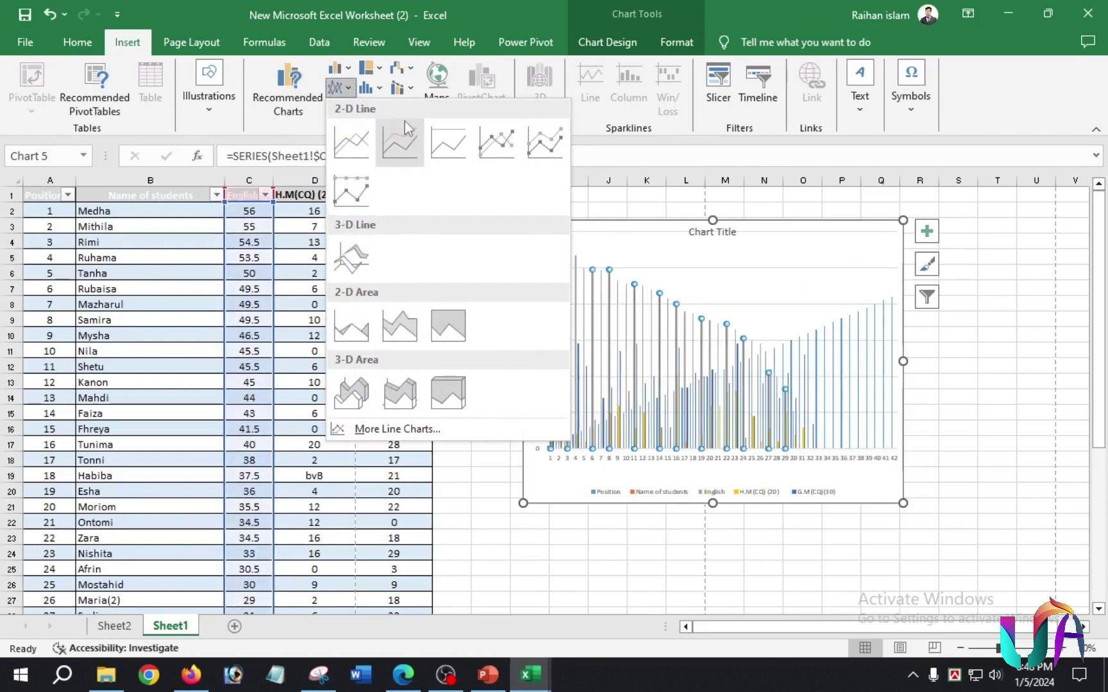
pyautogui.click(316, 122)
pyautogui.click(348, 109)
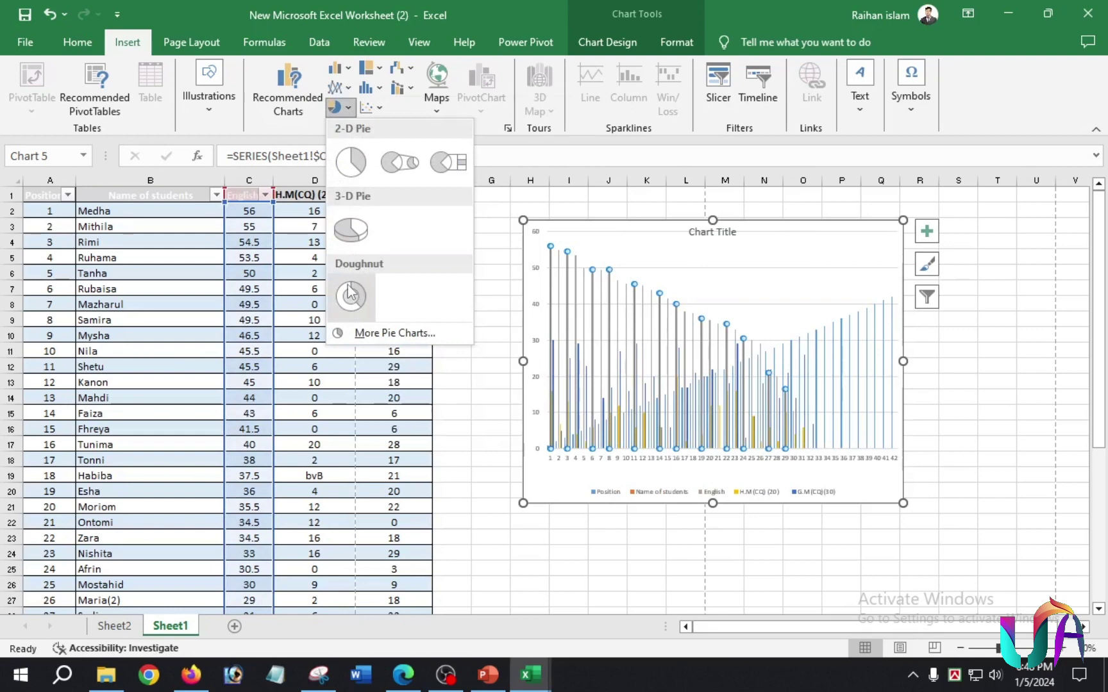
pyautogui.click(351, 230)
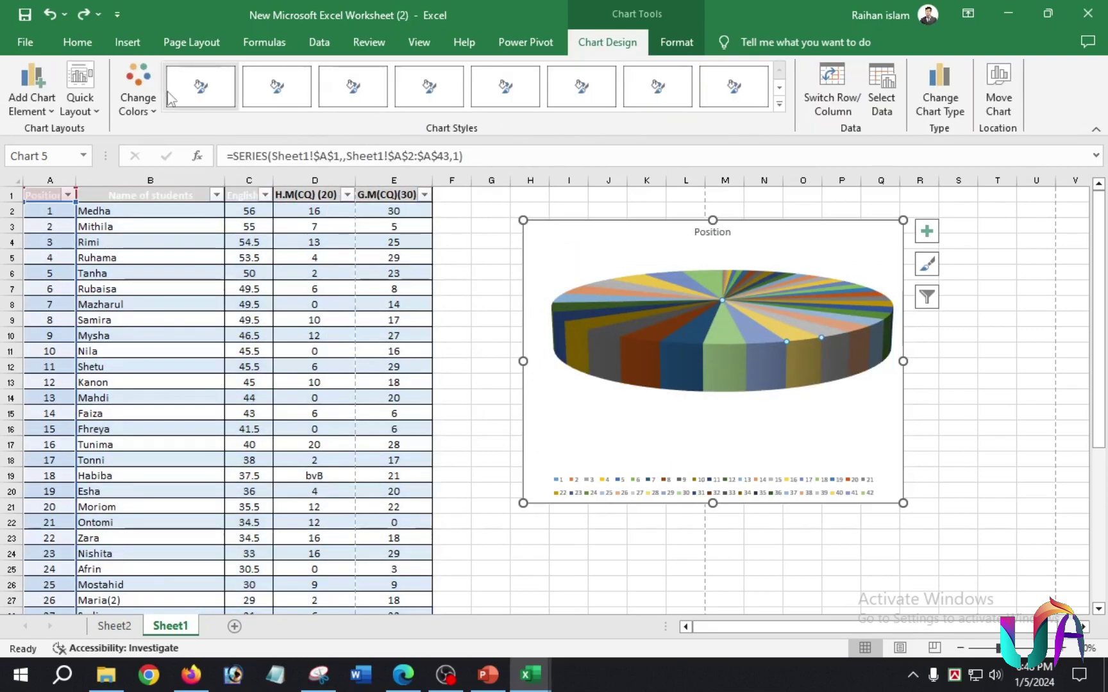
# - Try several chart styles on the 3-D pie chart, including the dark-background one, ending with the light hatched-background style
pyautogui.click(152, 111)
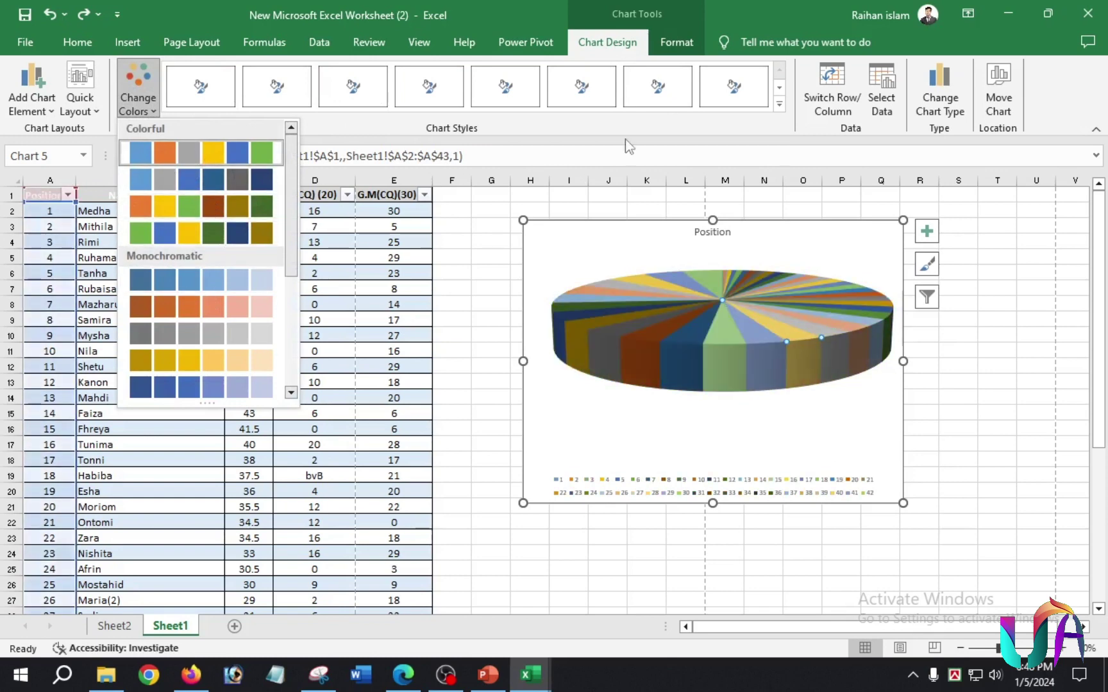
pyautogui.click(663, 105)
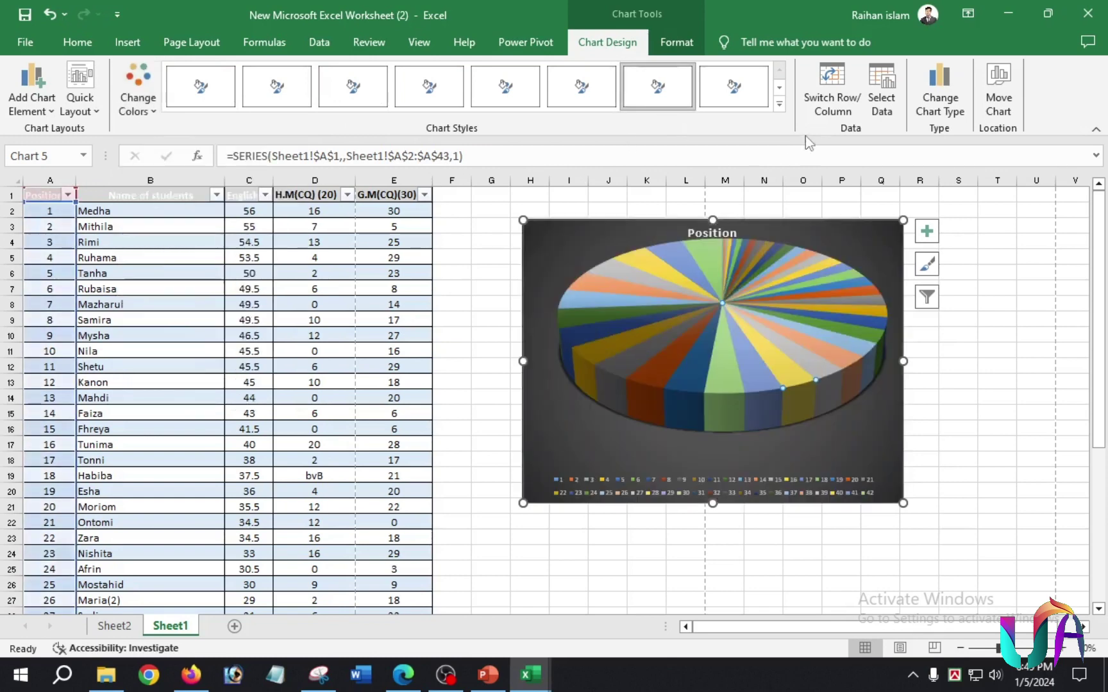
pyautogui.click(779, 104)
pyautogui.click(270, 138)
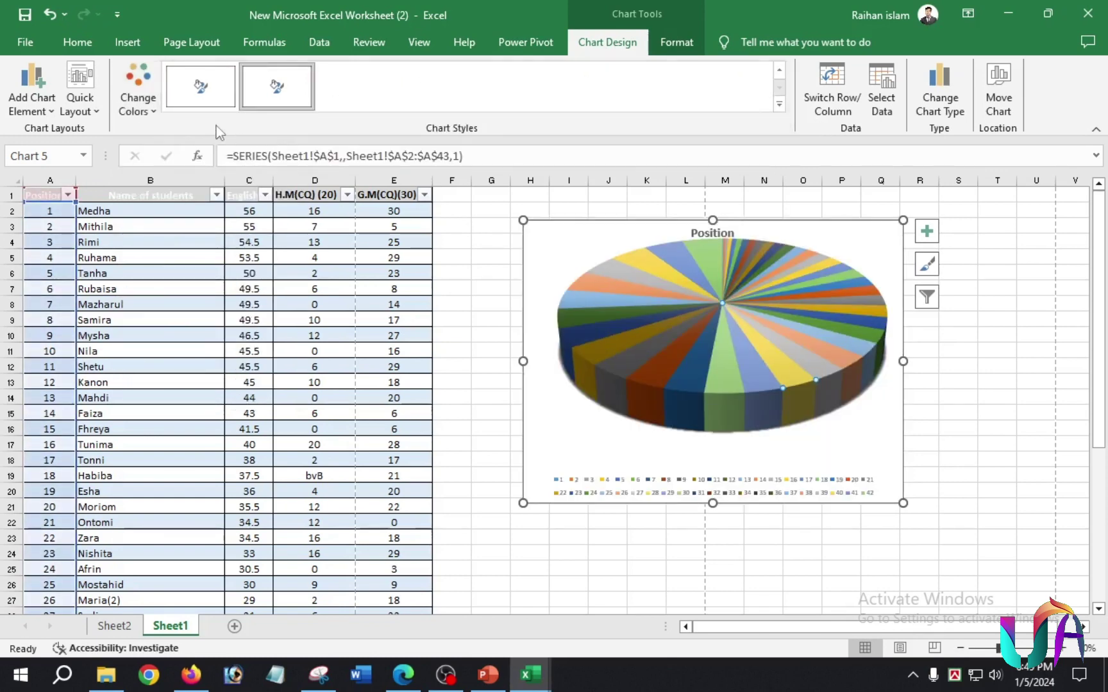
pyautogui.click(277, 90)
pyautogui.scroll(8, 270, 109)
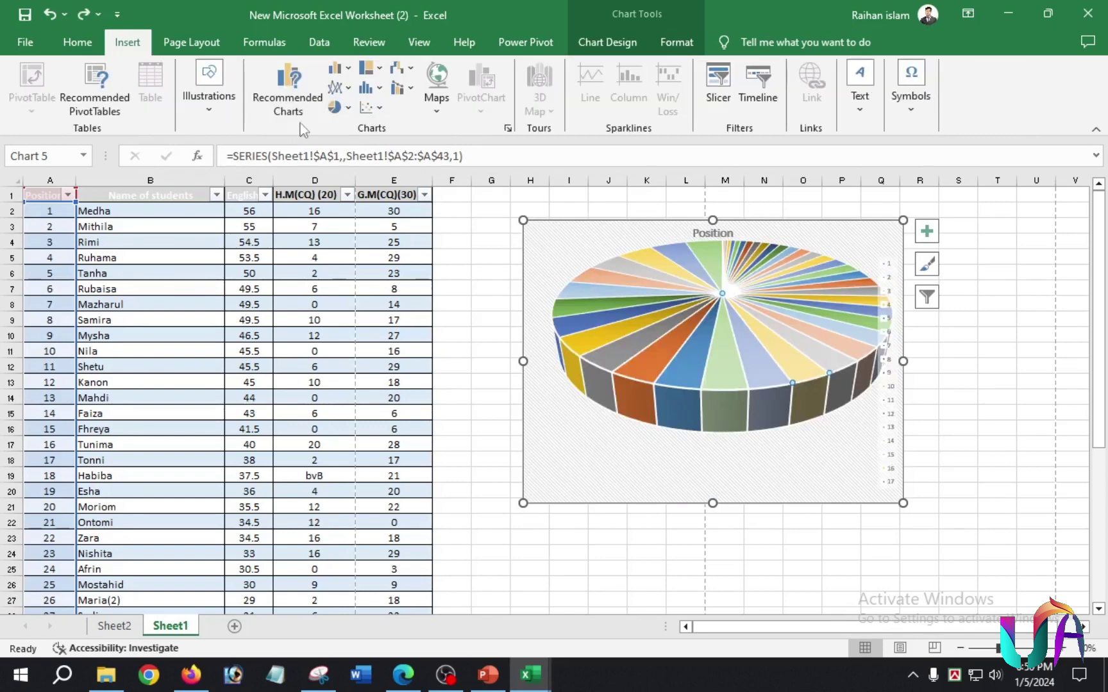
# - Examine the available hierarchy, statistical, scatter, waterfall and stock, combo, map and PivotChart options for charting the student data
pyautogui.click(382, 70)
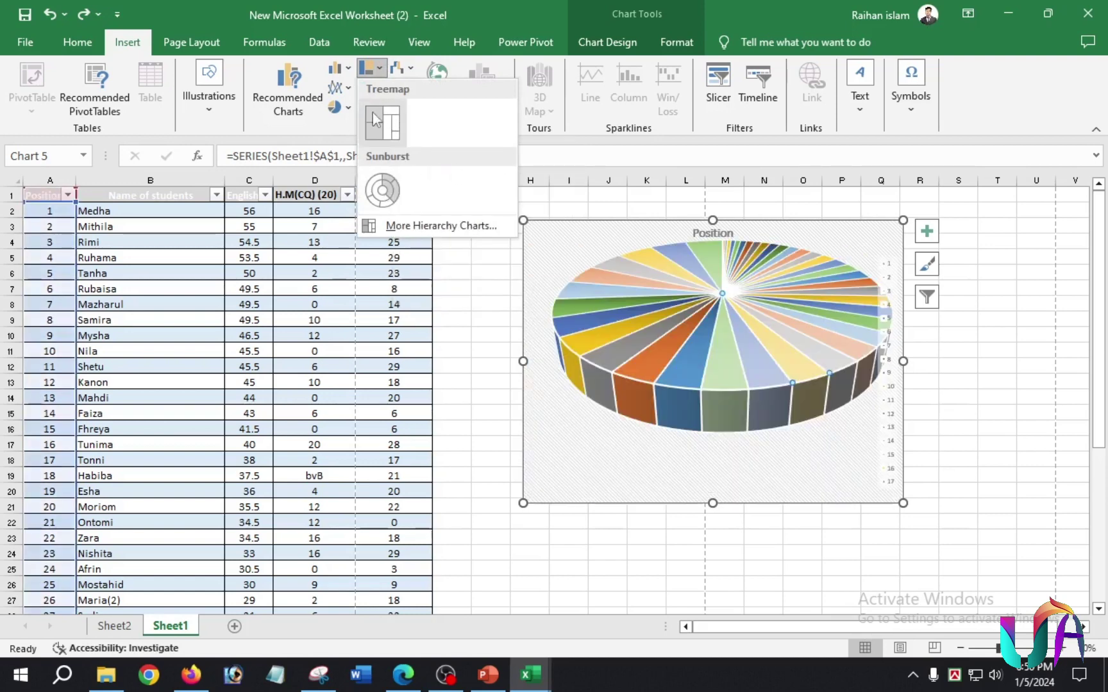
pyautogui.click(318, 133)
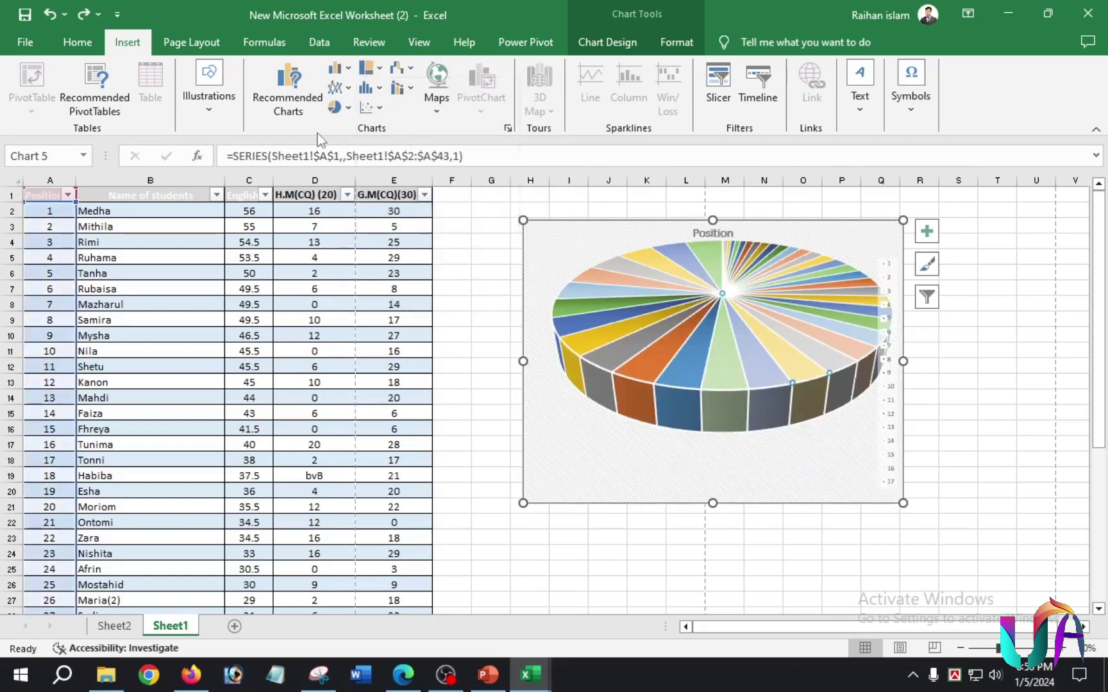
pyautogui.click(377, 89)
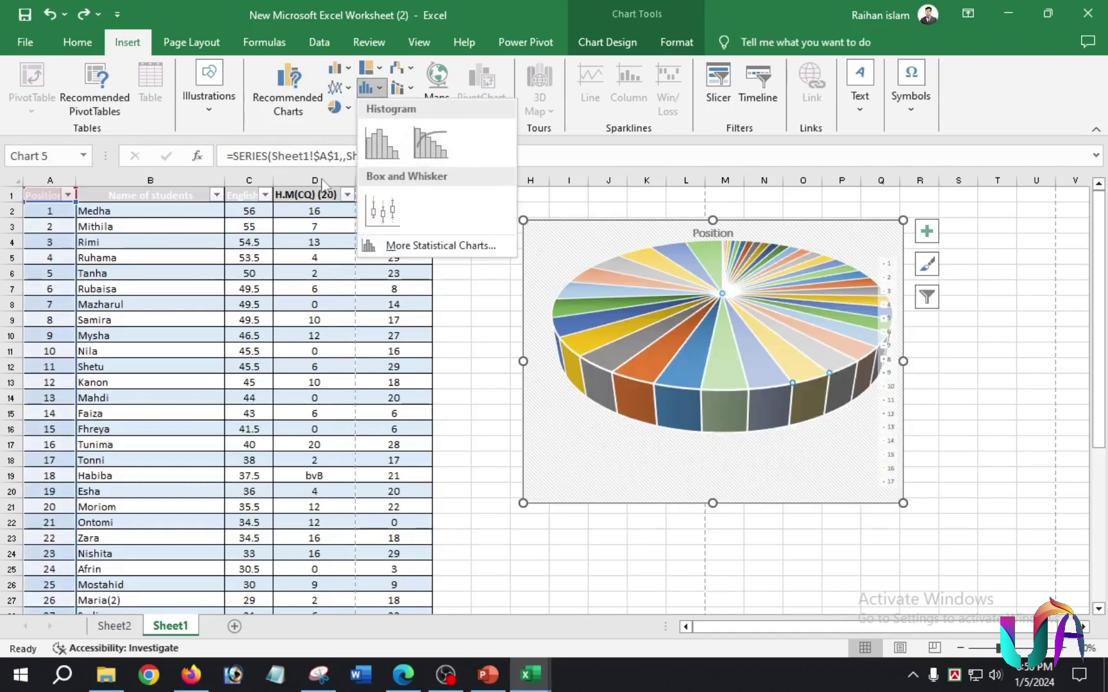
pyautogui.click(322, 137)
pyautogui.click(379, 109)
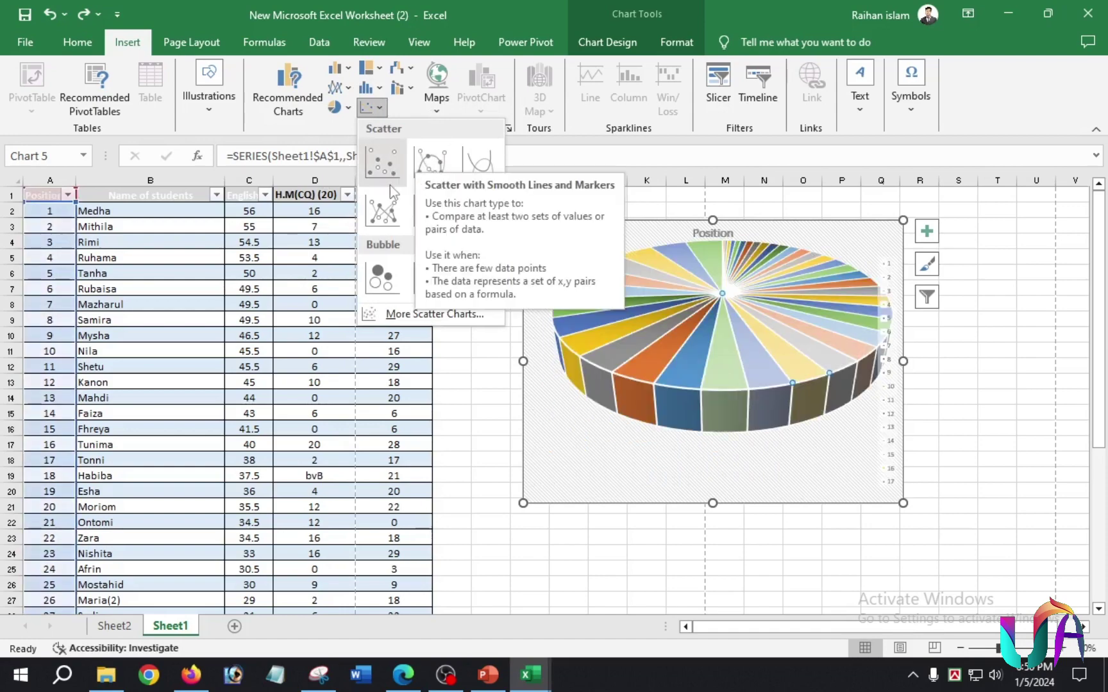
pyautogui.click(324, 140)
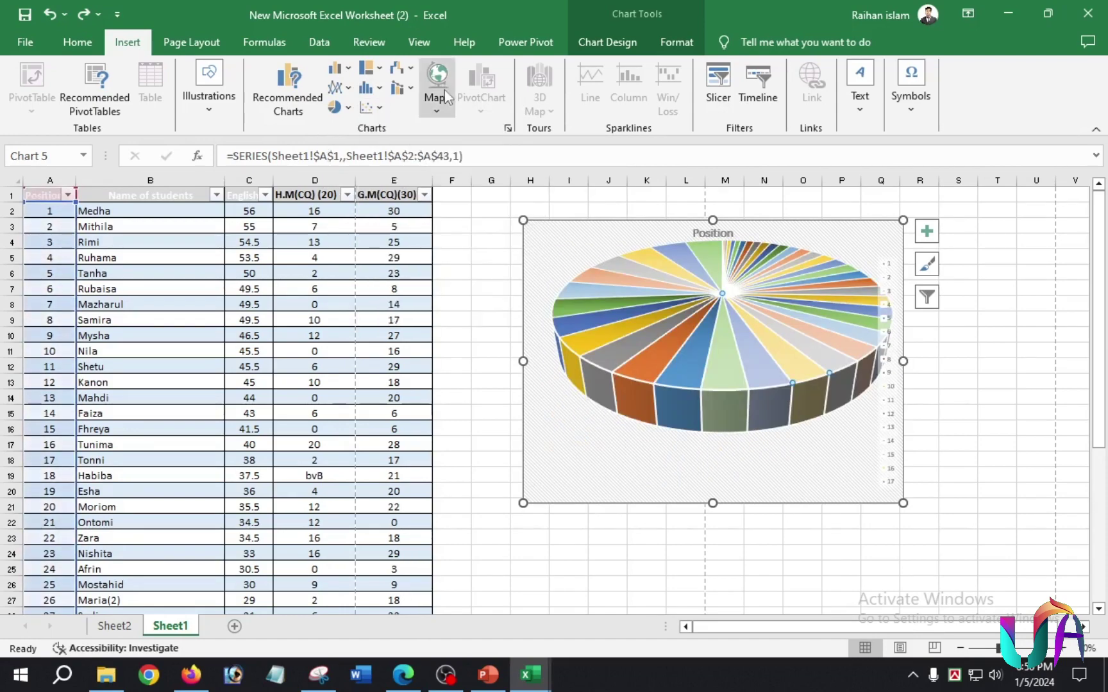
pyautogui.click(403, 68)
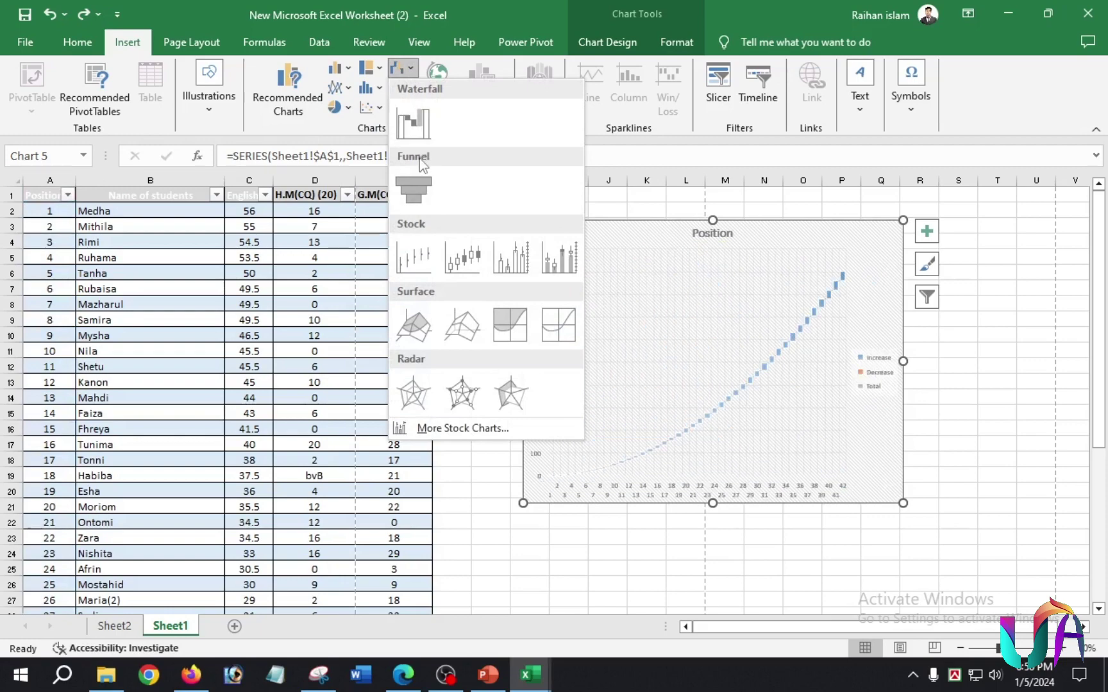
pyautogui.click(402, 87)
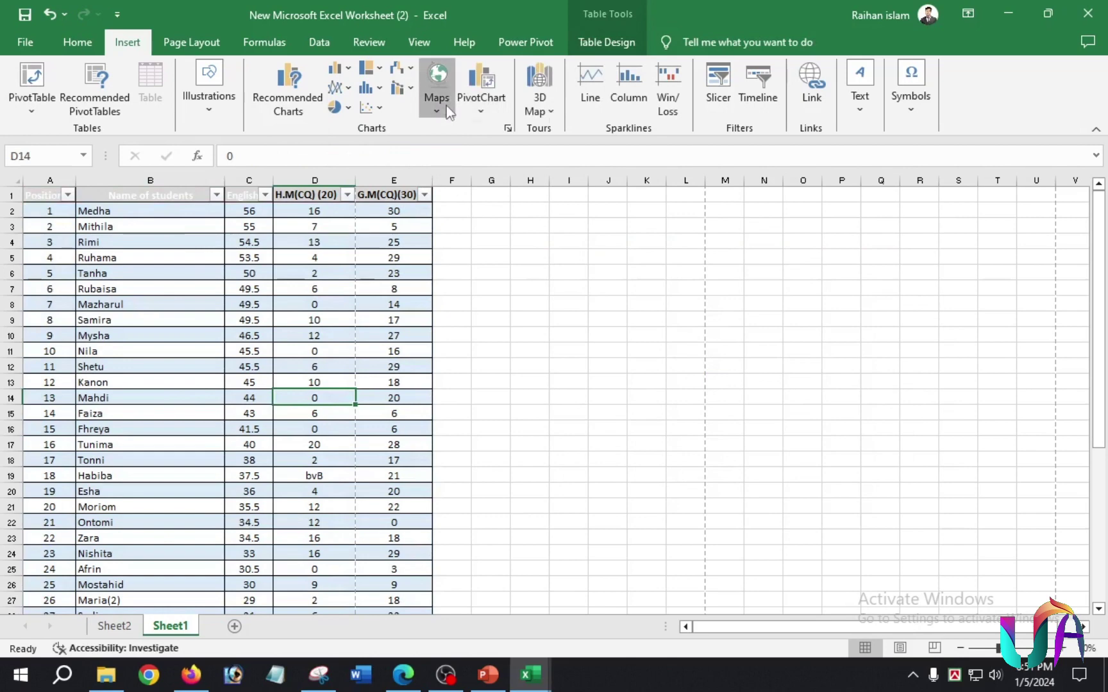
pyautogui.click(444, 109)
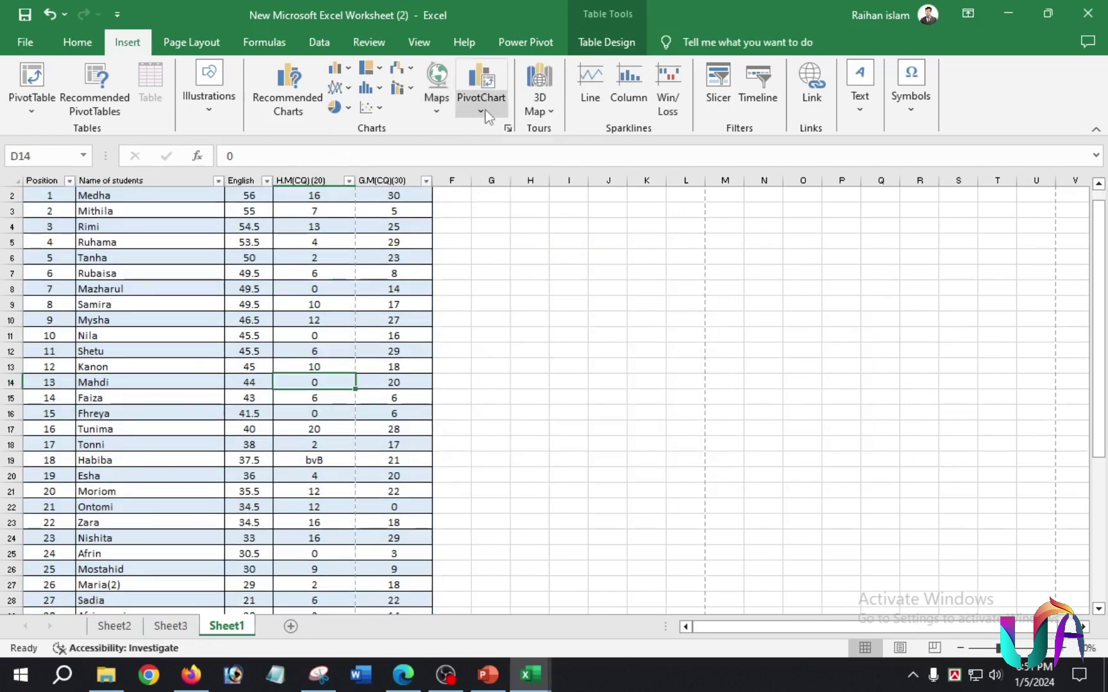
pyautogui.click(486, 112)
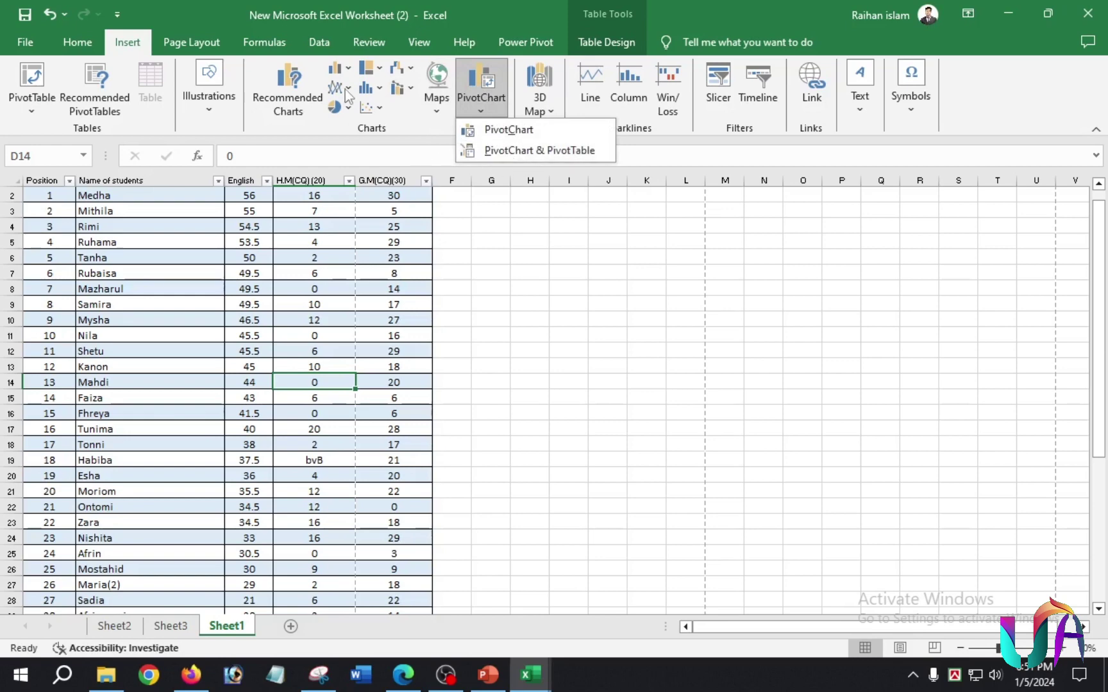
# - Open the workbook in 3D Maps and rotate the globe to examine different regions
pyautogui.click(539, 102)
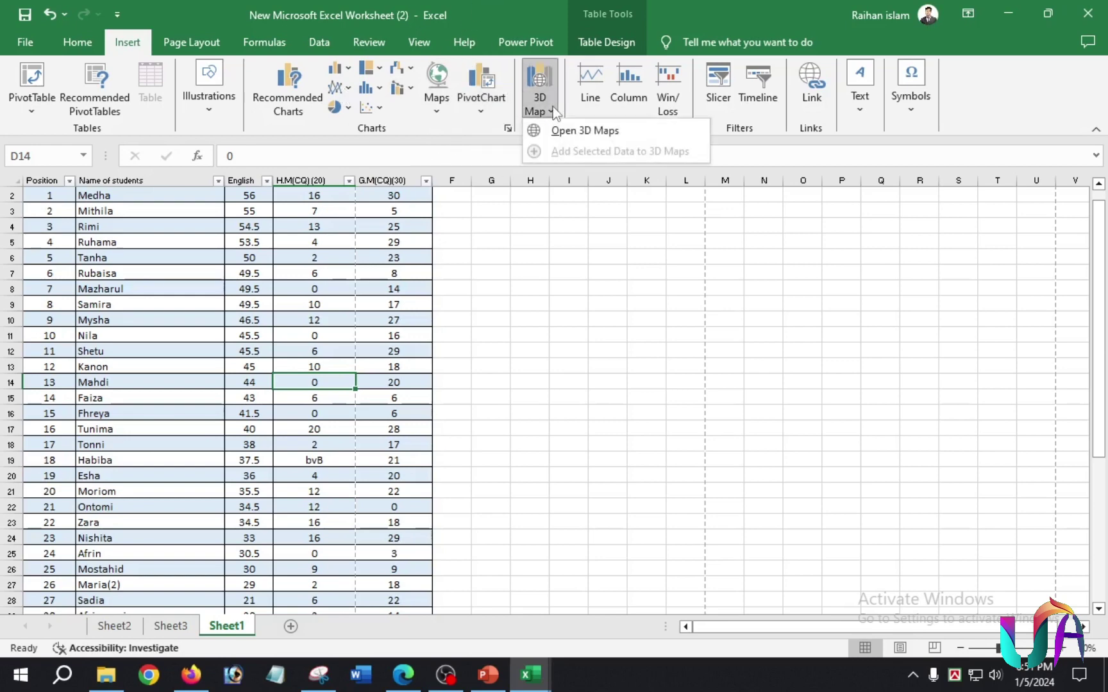
pyautogui.click(650, 133)
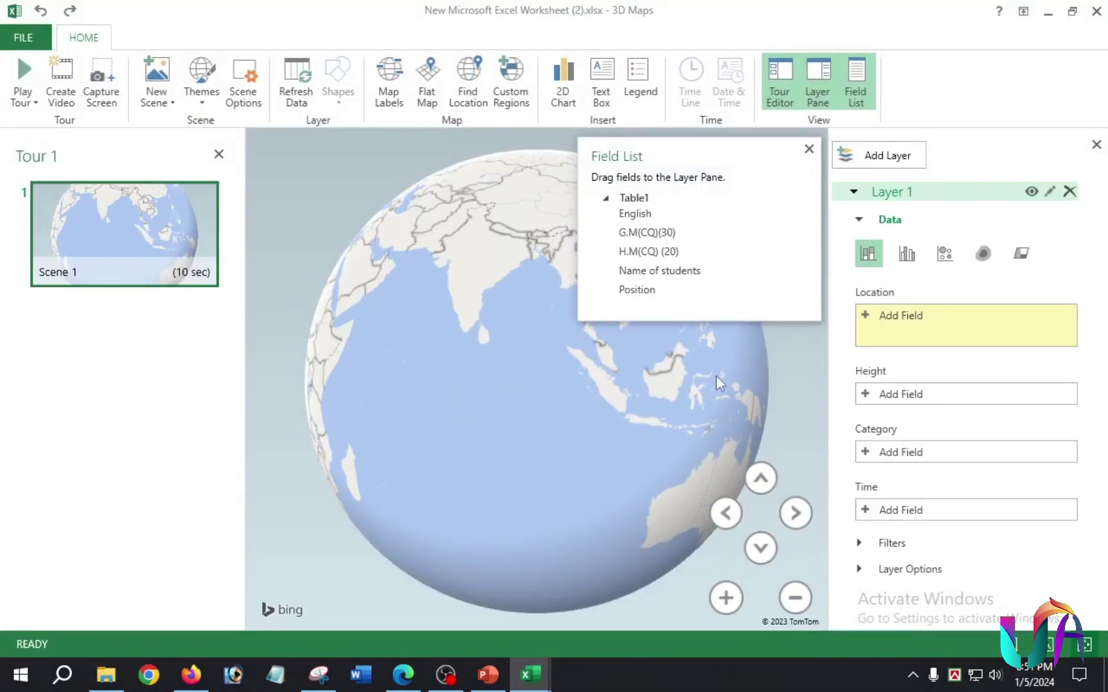
pyautogui.moveTo(716, 375); pyautogui.dragTo(527, 519)
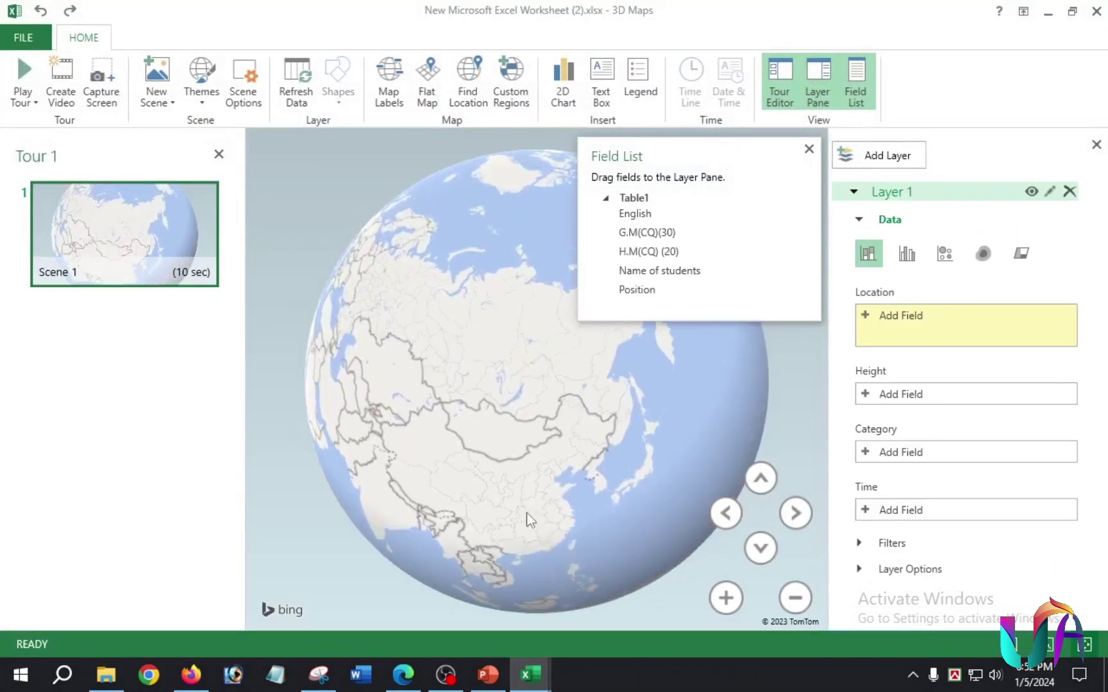
pyautogui.moveTo(444, 326); pyautogui.dragTo(540, 472)
pyautogui.moveTo(474, 257); pyautogui.dragTo(588, 389)
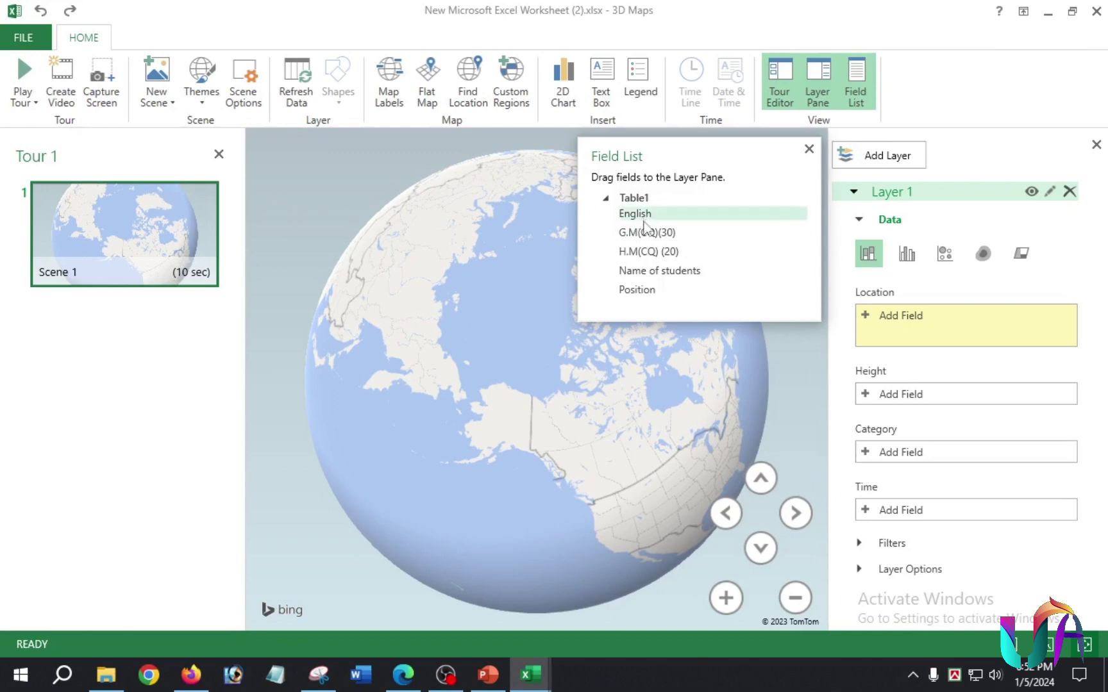
# - Try adding a table field as the layer's category, switch Layer 1 to clustered columns and close 3D Maps
pyautogui.moveTo(660, 242); pyautogui.dragTo(952, 430)
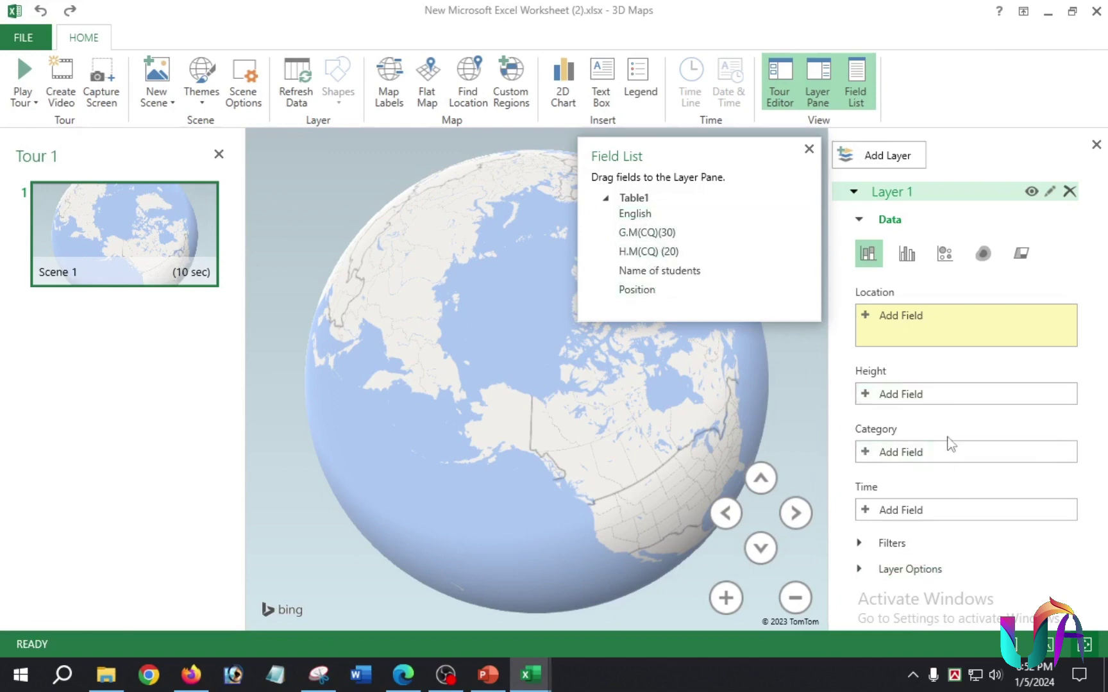
pyautogui.click(906, 255)
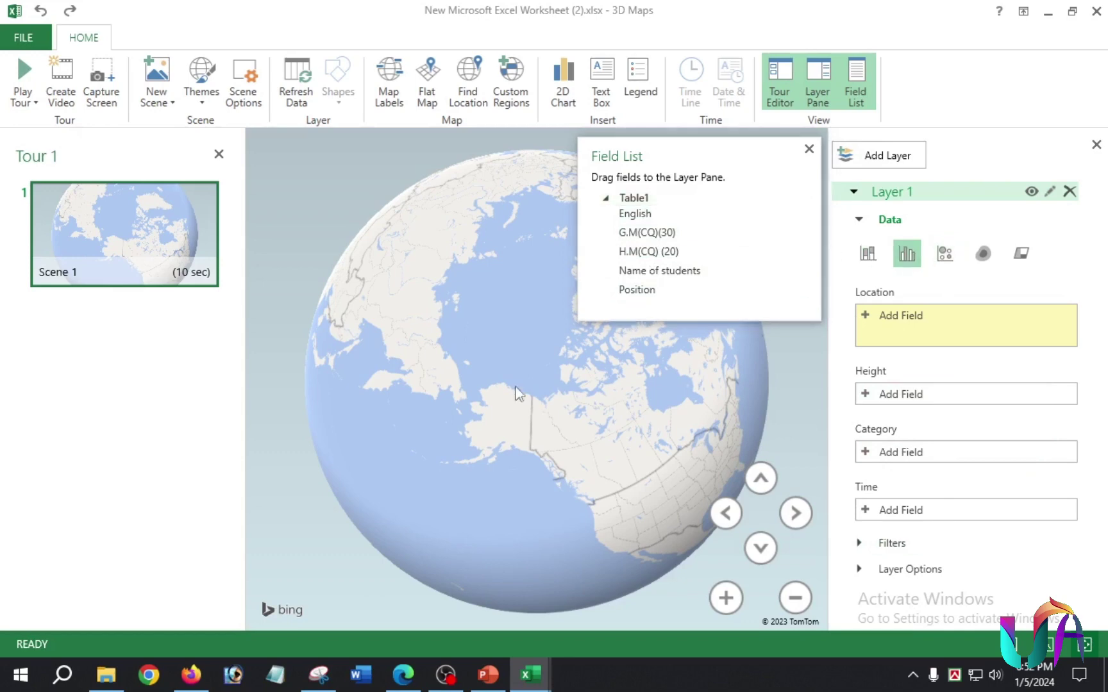
pyautogui.moveTo(509, 312); pyautogui.dragTo(592, 428)
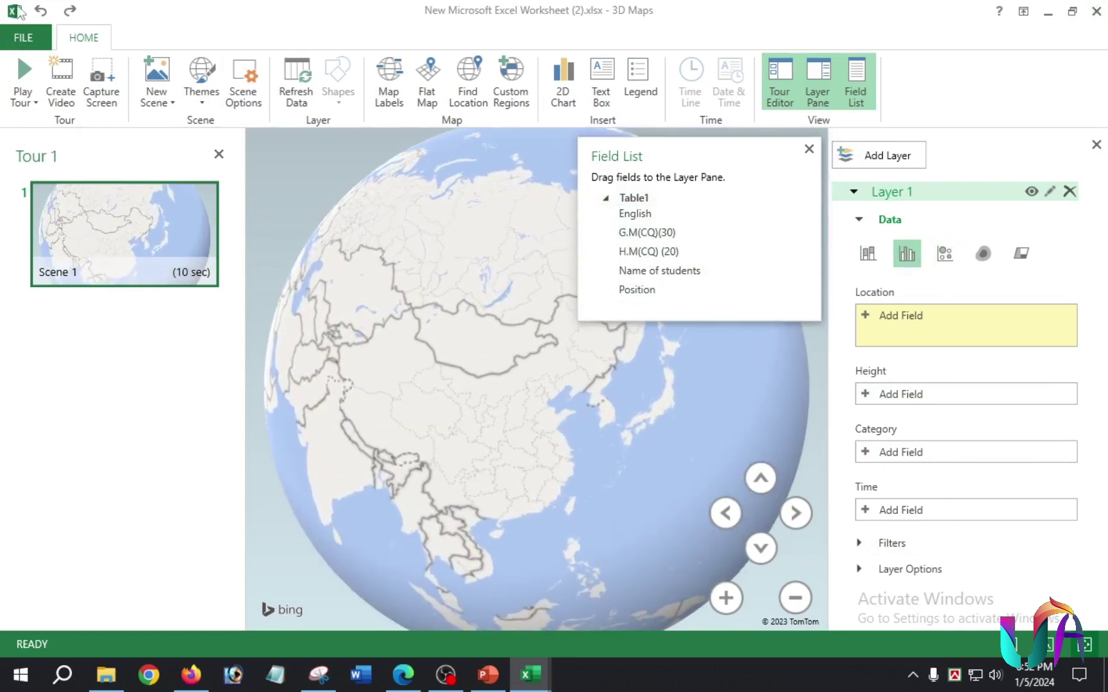
pyautogui.click(1096, 11)
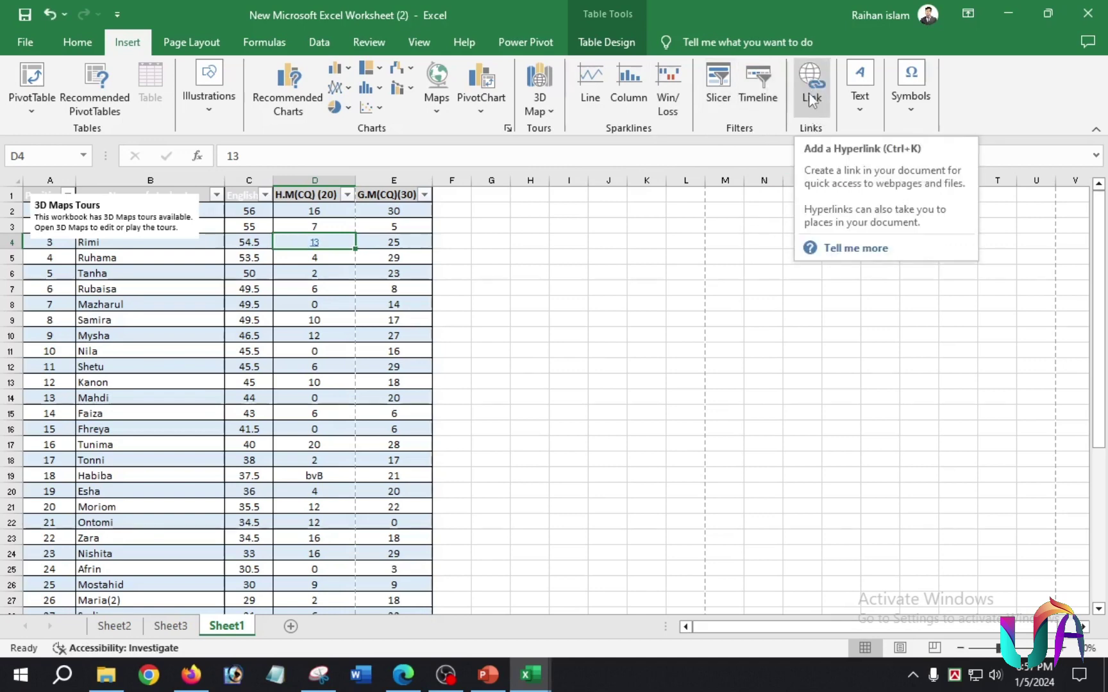
# - Add a hyperlink with the address "this is link" to the student name in cell B7 and test it
pyautogui.scroll(5, 124, 375)
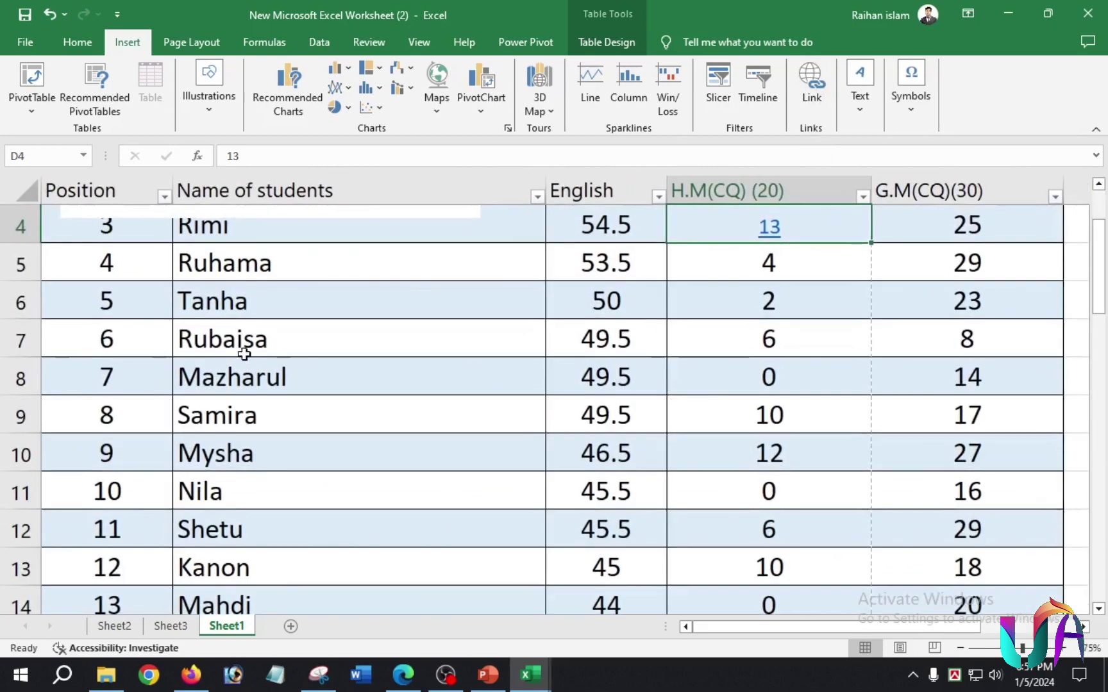
pyautogui.click(258, 345)
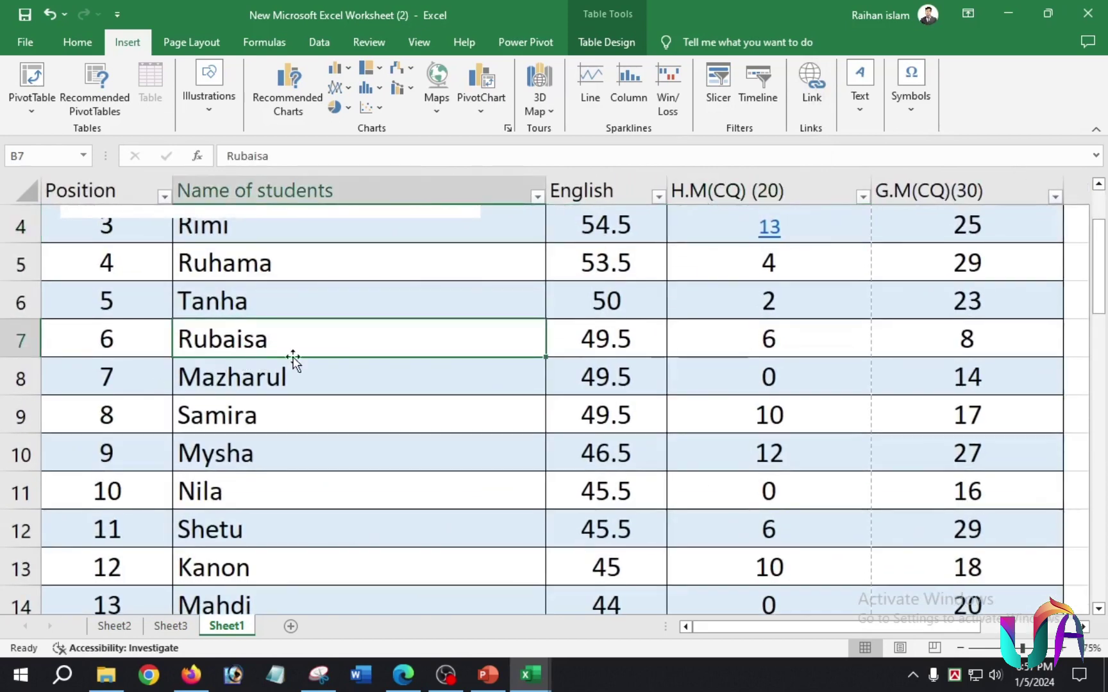
pyautogui.click(811, 87)
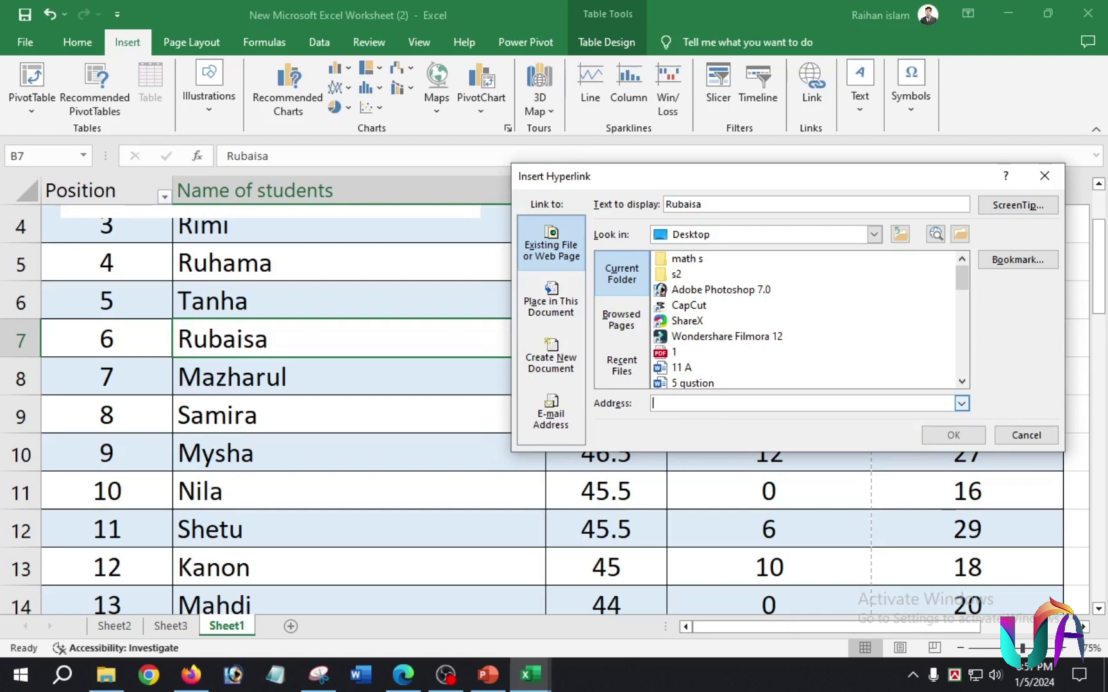
pyautogui.write('this is link')
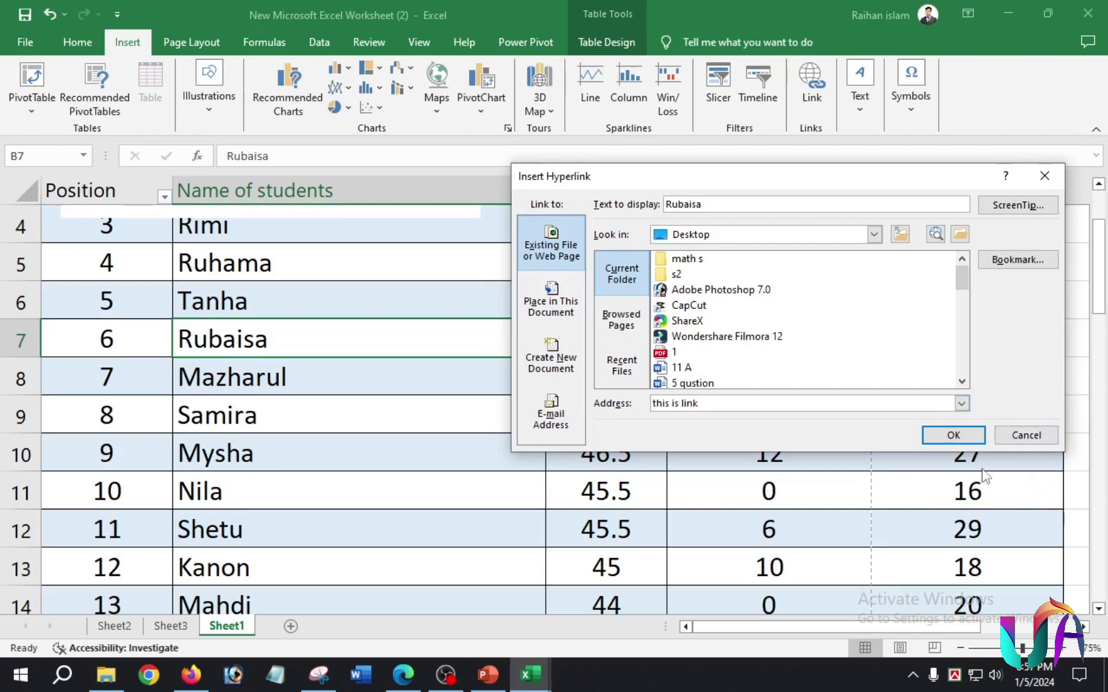
pyautogui.click(953, 435)
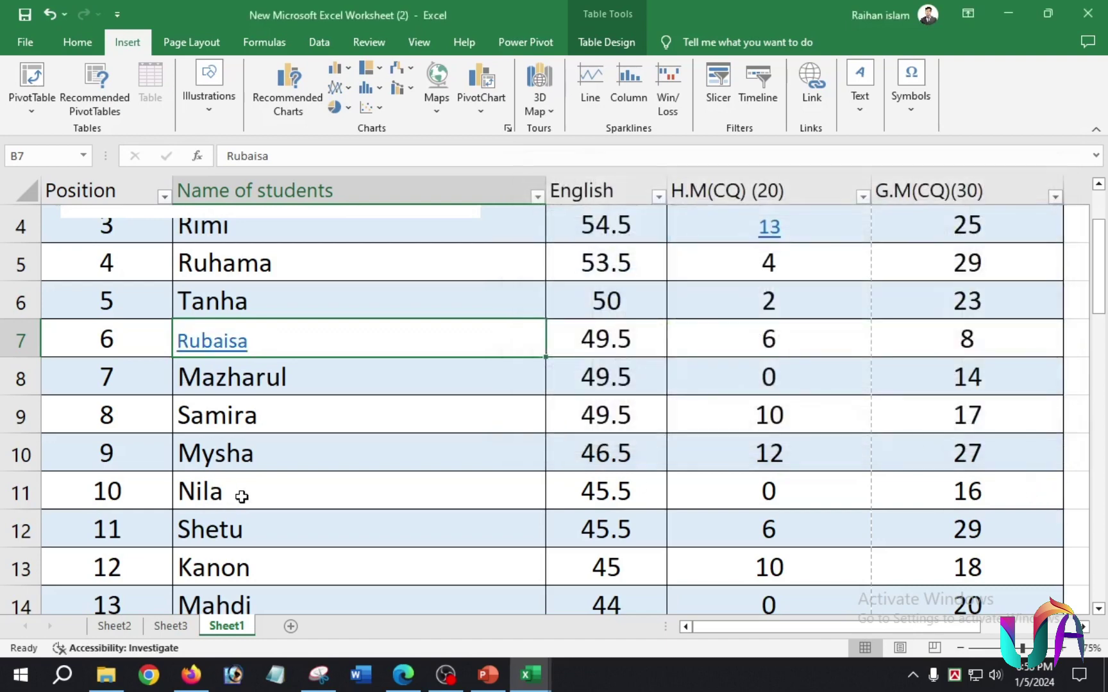
pyautogui.click(224, 351)
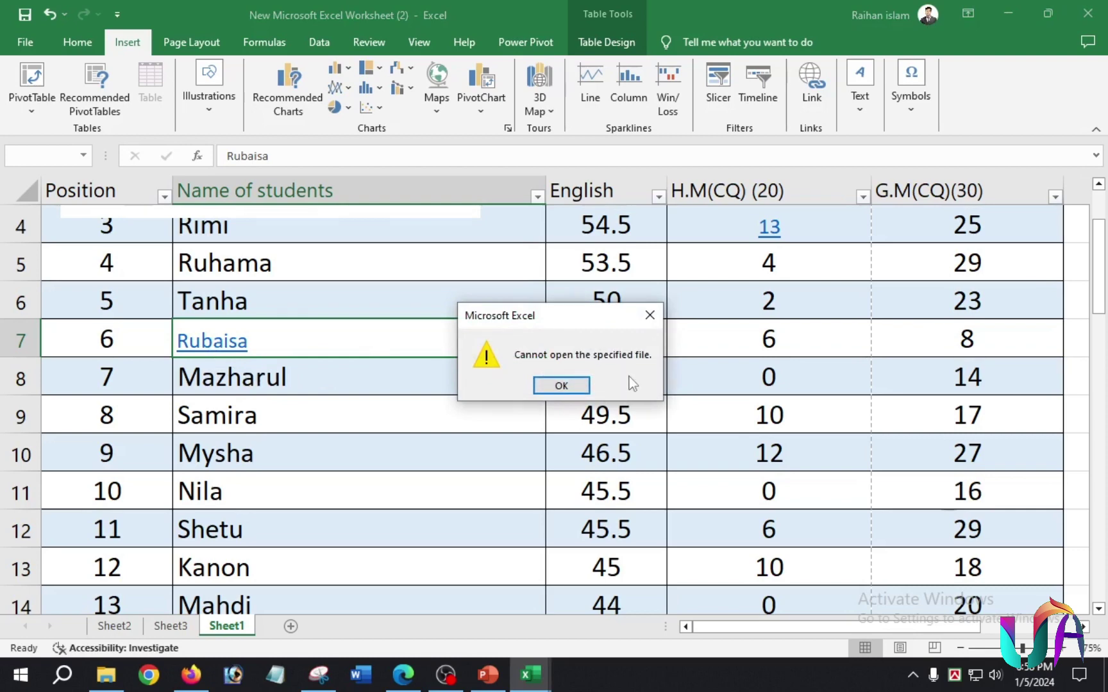
pyautogui.click(562, 386)
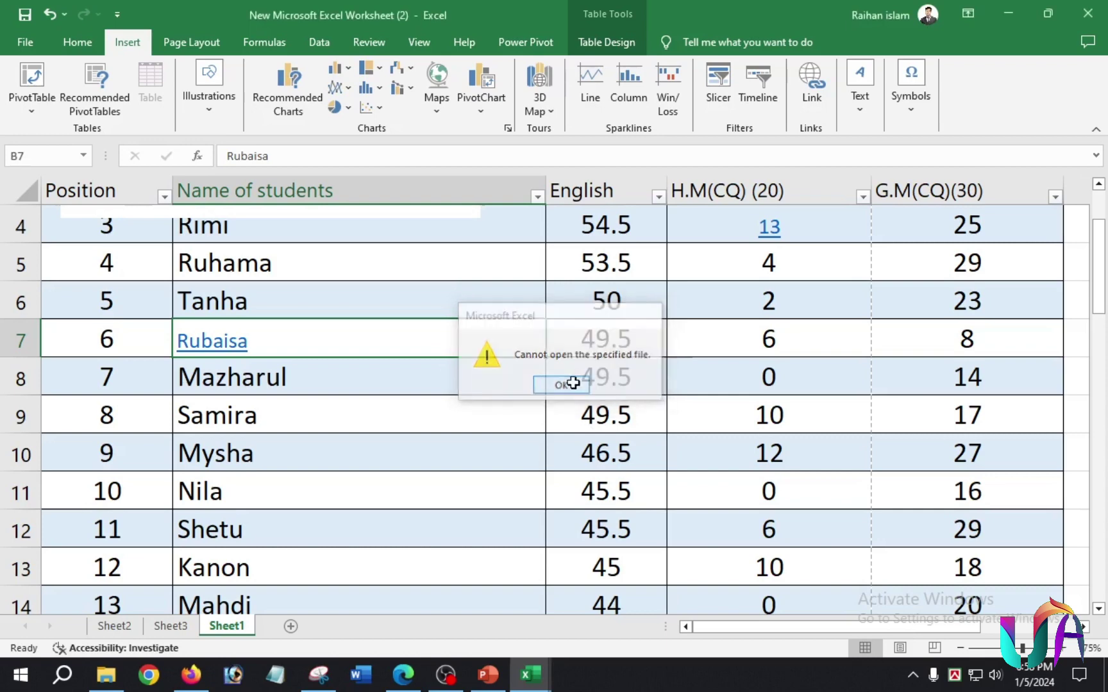
# - Draw a text box over about H11:L19 beside the student table and clear the sample text in it
pyautogui.click(862, 107)
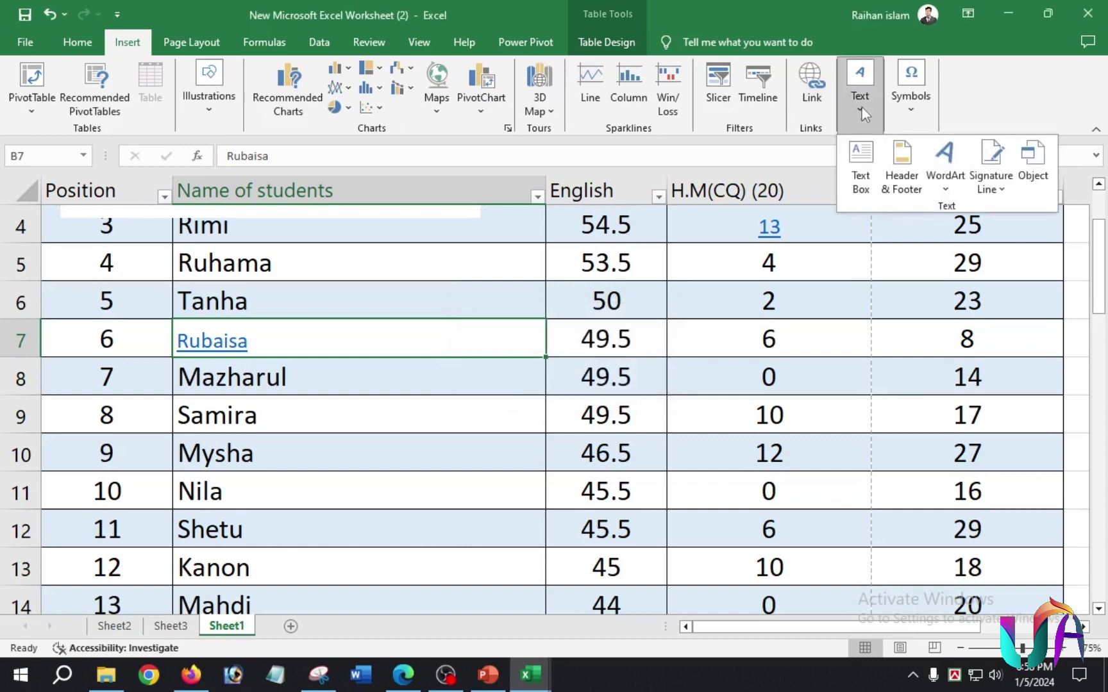
pyautogui.click(861, 179)
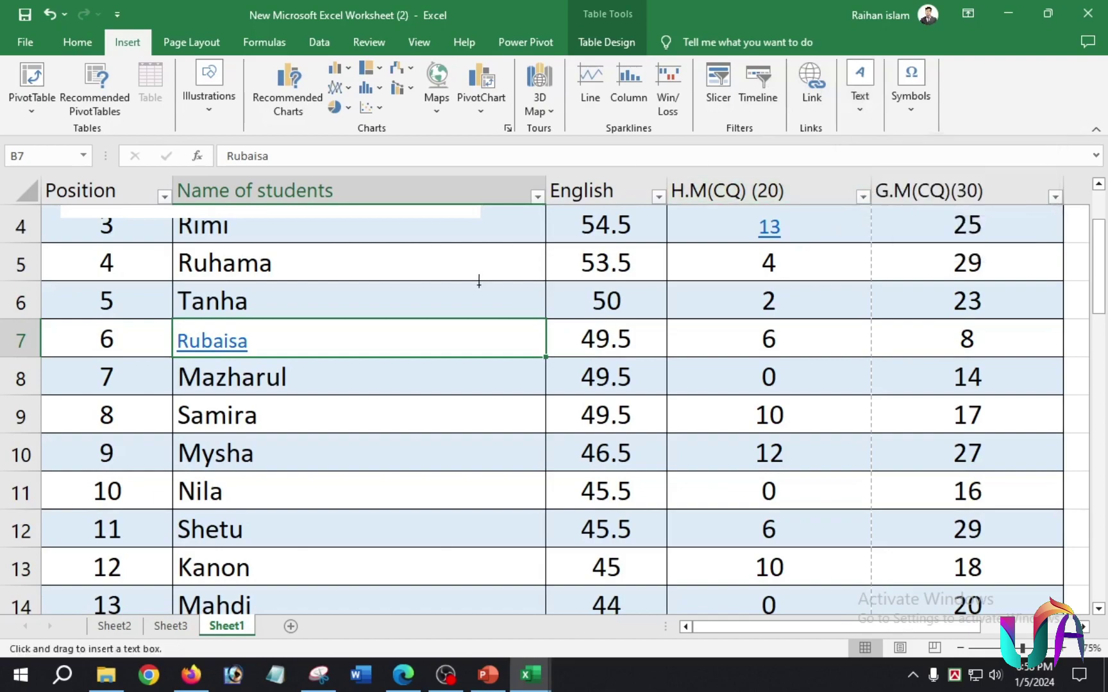
pyautogui.scroll(-10, 559, 323)
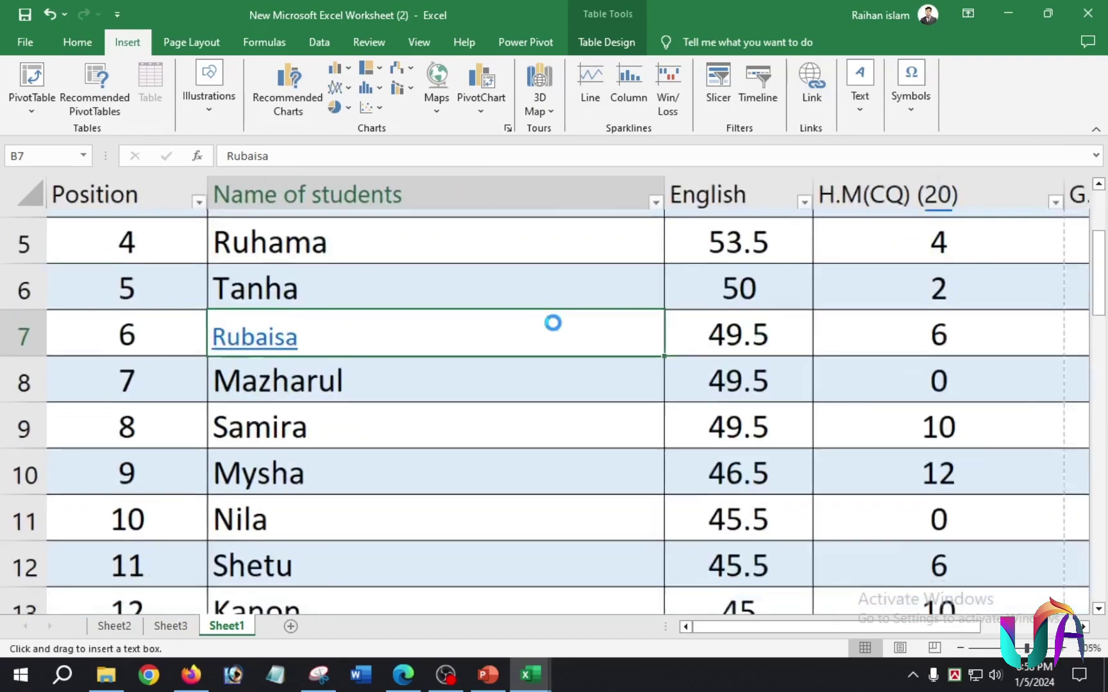
pyautogui.scroll(6, 419, 321)
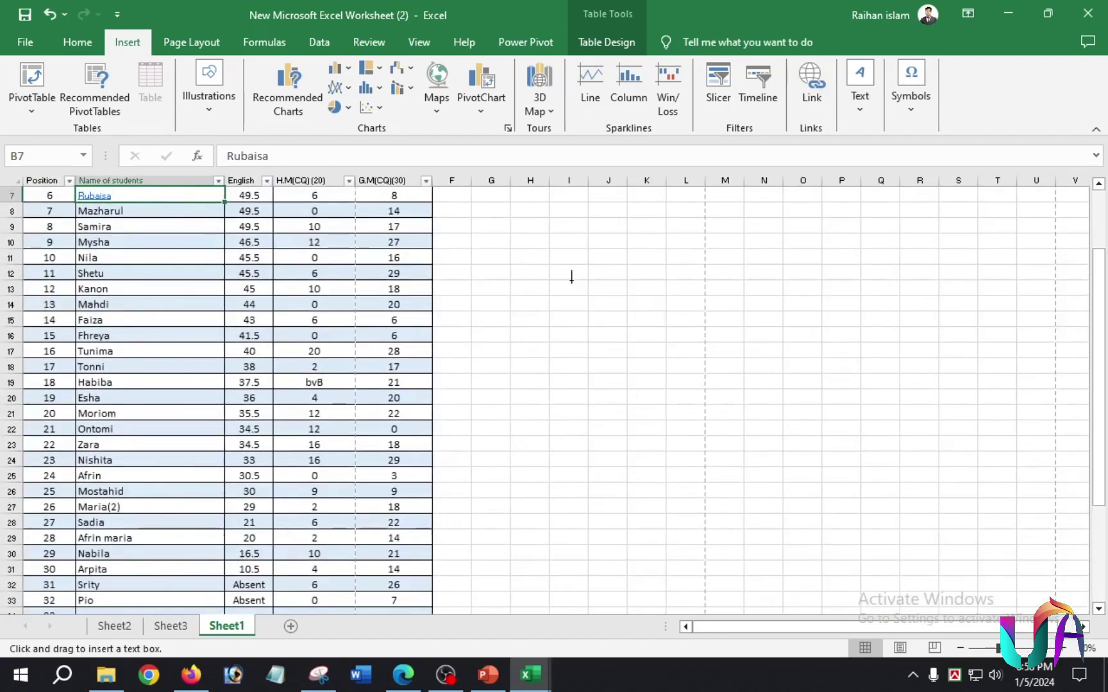
pyautogui.moveTo(524, 257); pyautogui.dragTo(710, 389)
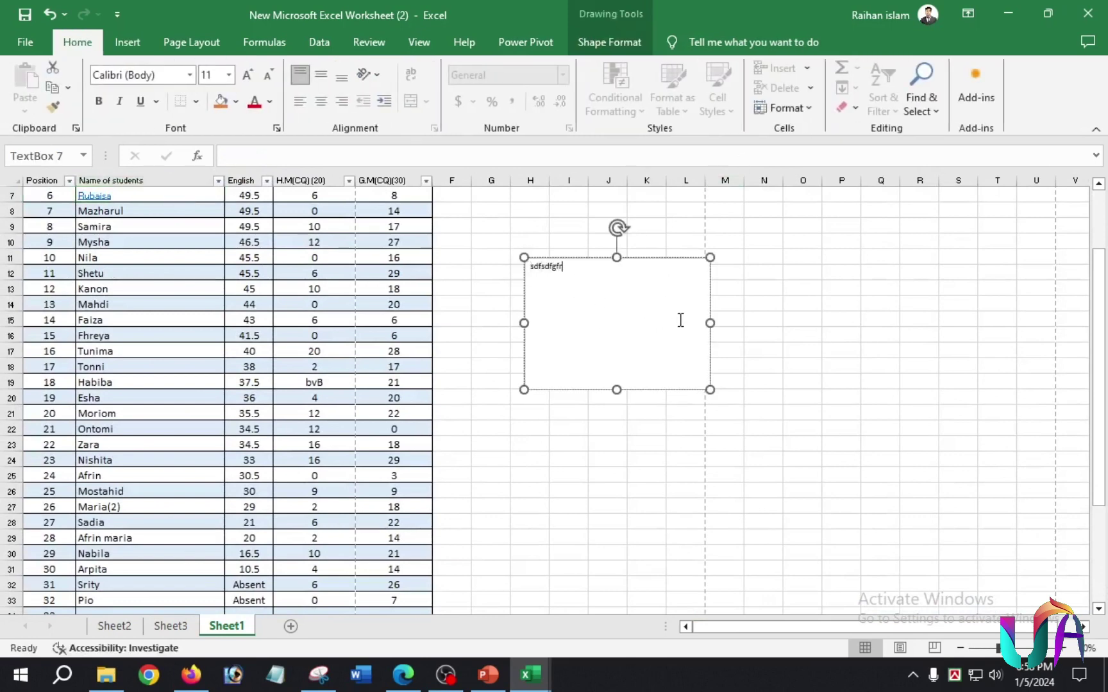
pyautogui.press('BackSpace')
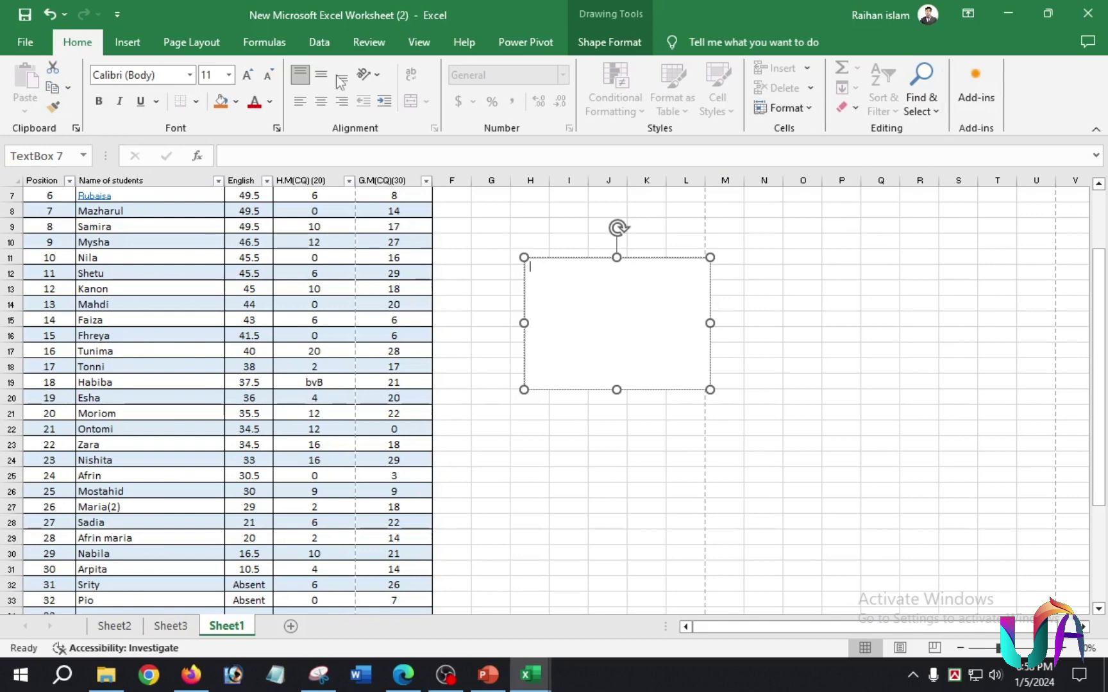
# - Look over the WordArt styles and insert the built-in Quadratic Formula equation into the text box
pyautogui.click(142, 38)
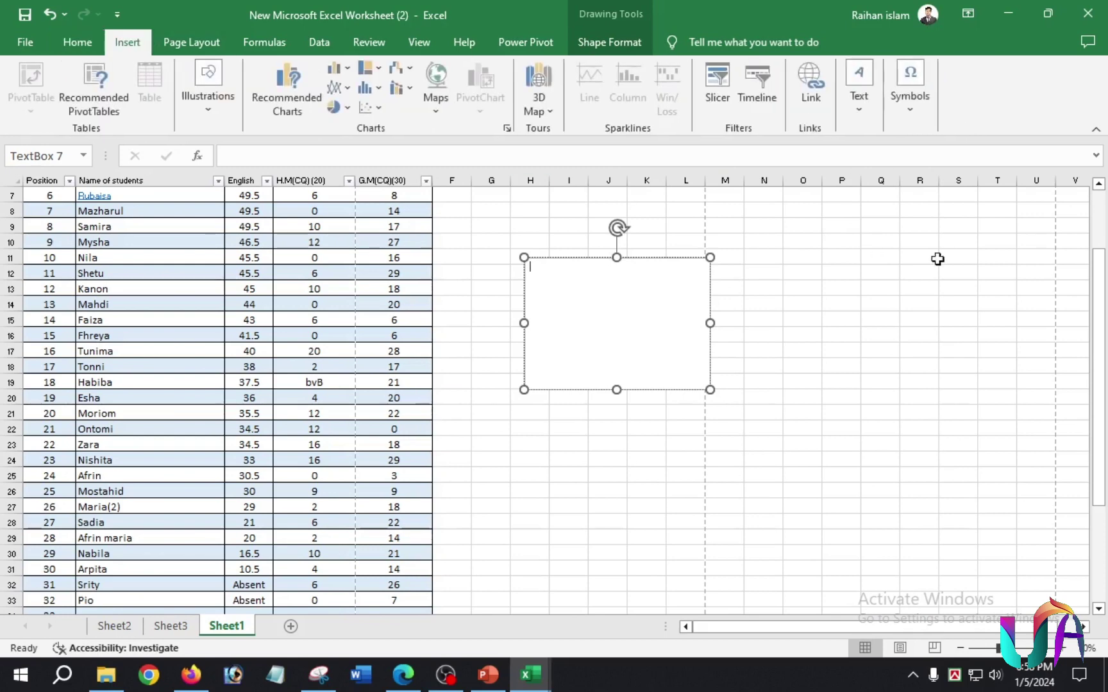
pyautogui.click(864, 106)
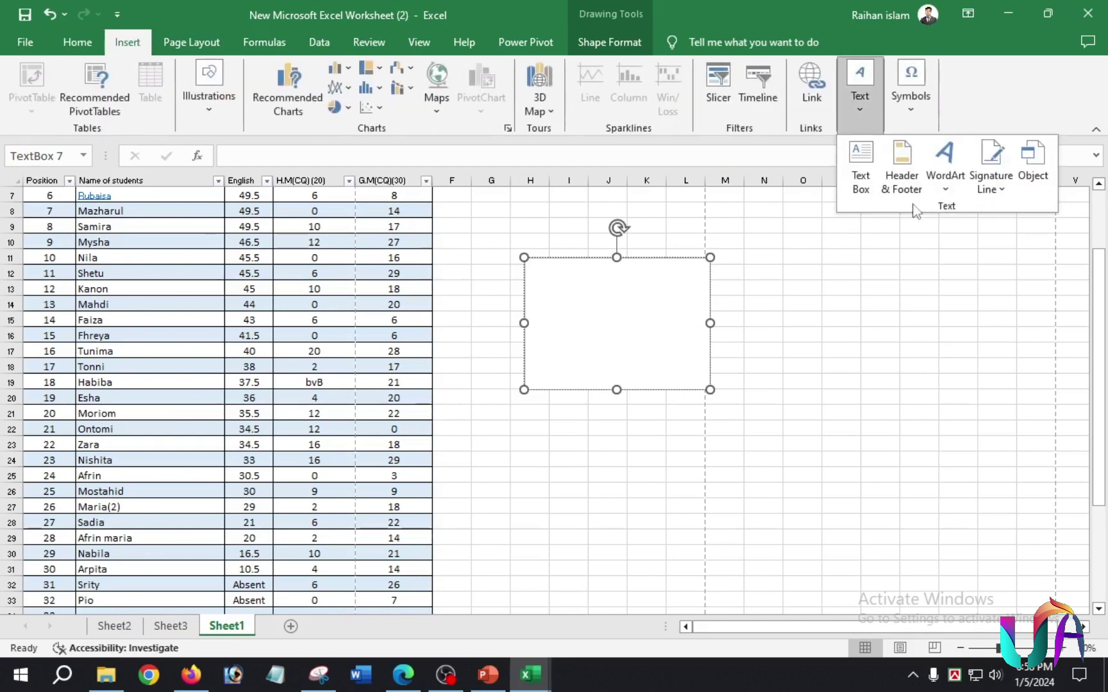
pyautogui.click(948, 182)
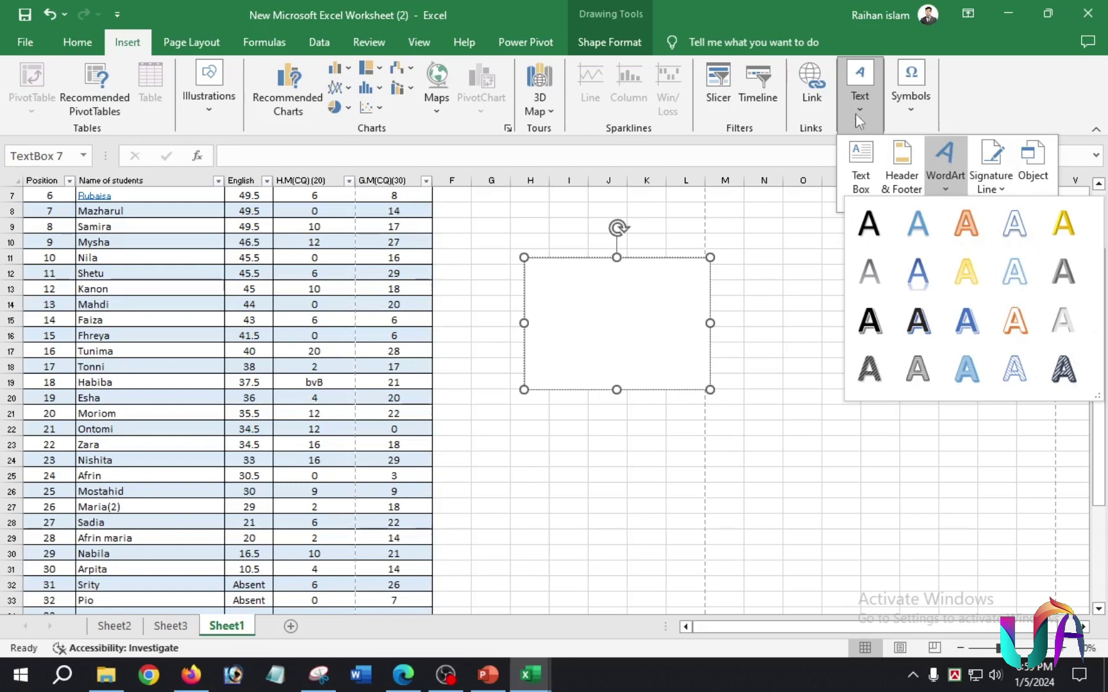
pyautogui.click(913, 107)
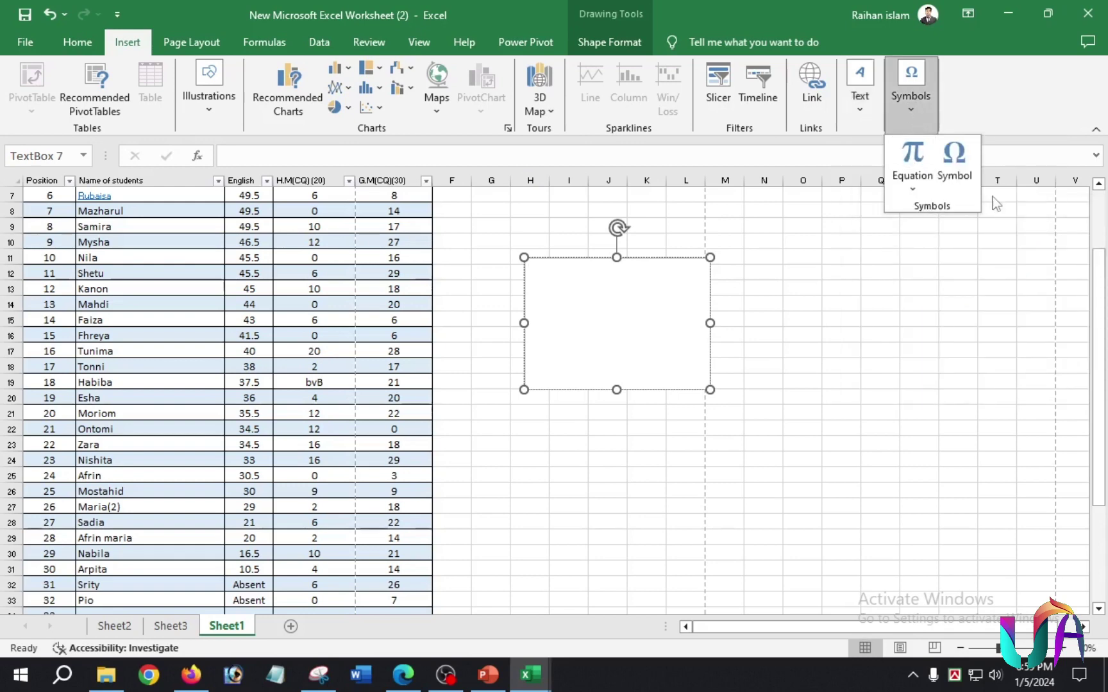
pyautogui.click(914, 181)
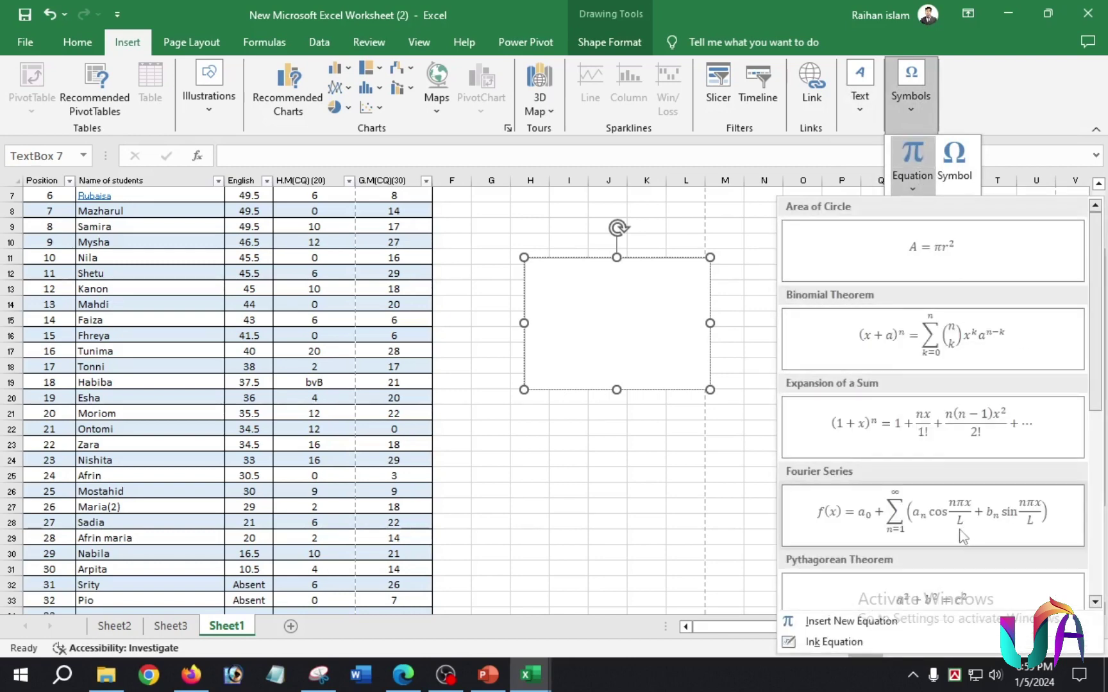
pyautogui.scroll(-5, 962, 385)
pyautogui.scroll(5, 923, 212)
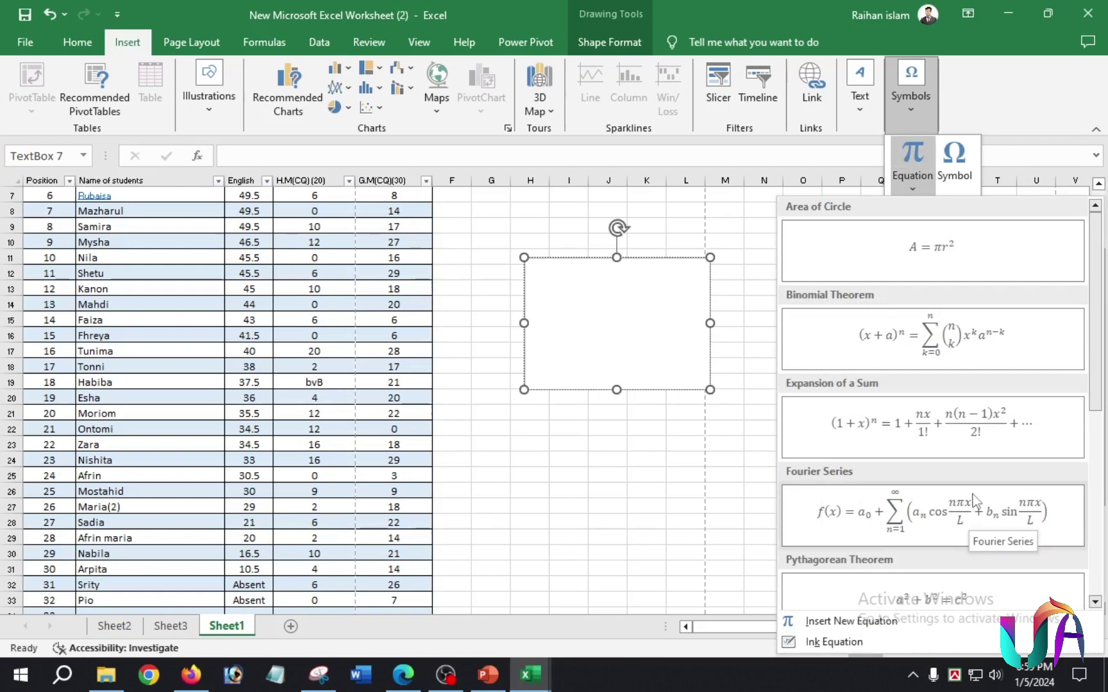
pyautogui.scroll(-5, 973, 500)
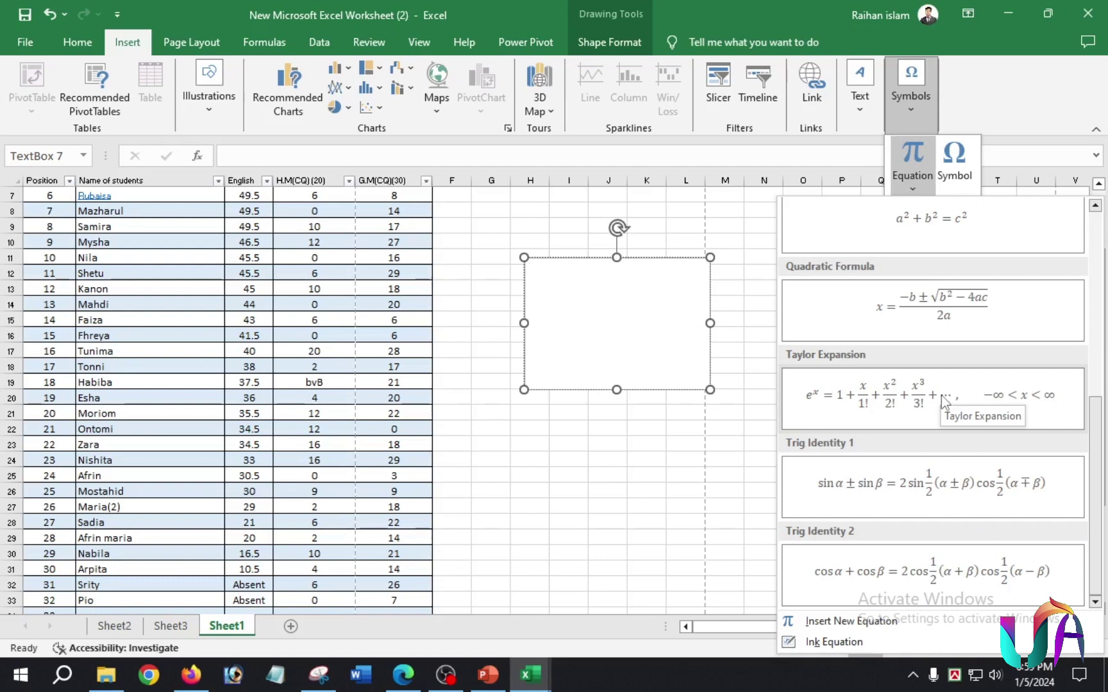
pyautogui.click(941, 315)
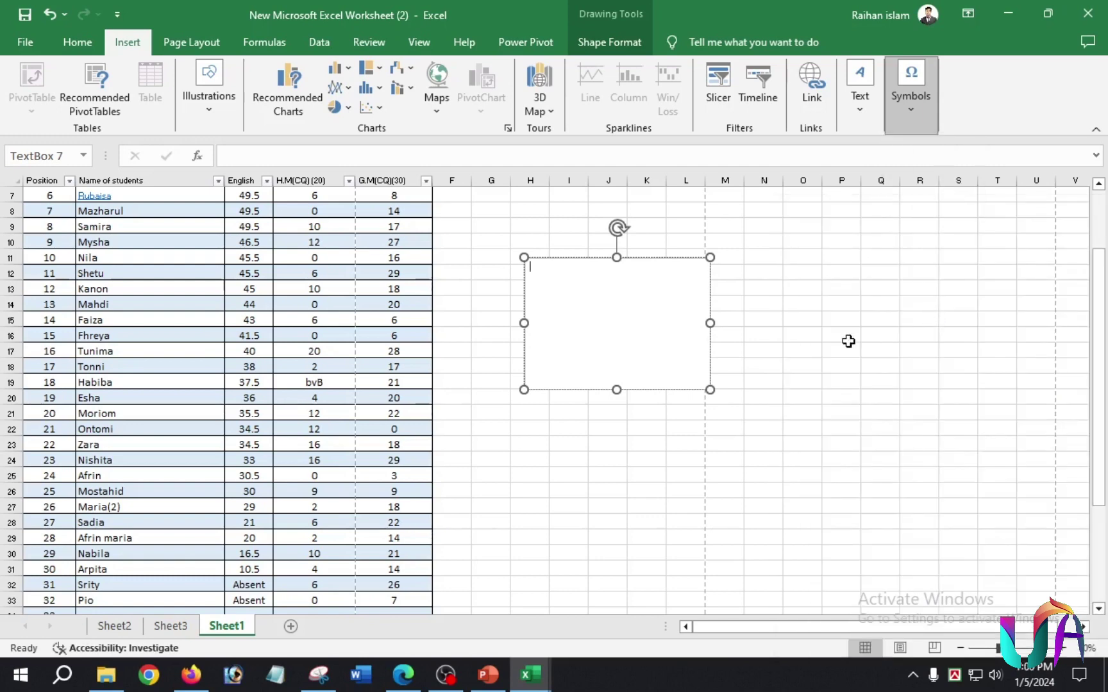
# - Select the fraction in the text box's quadratic formula and place the cursor inside the equation
pyautogui.click(651, 269)
pyautogui.moveTo(651, 269); pyautogui.dragTo(588, 278)
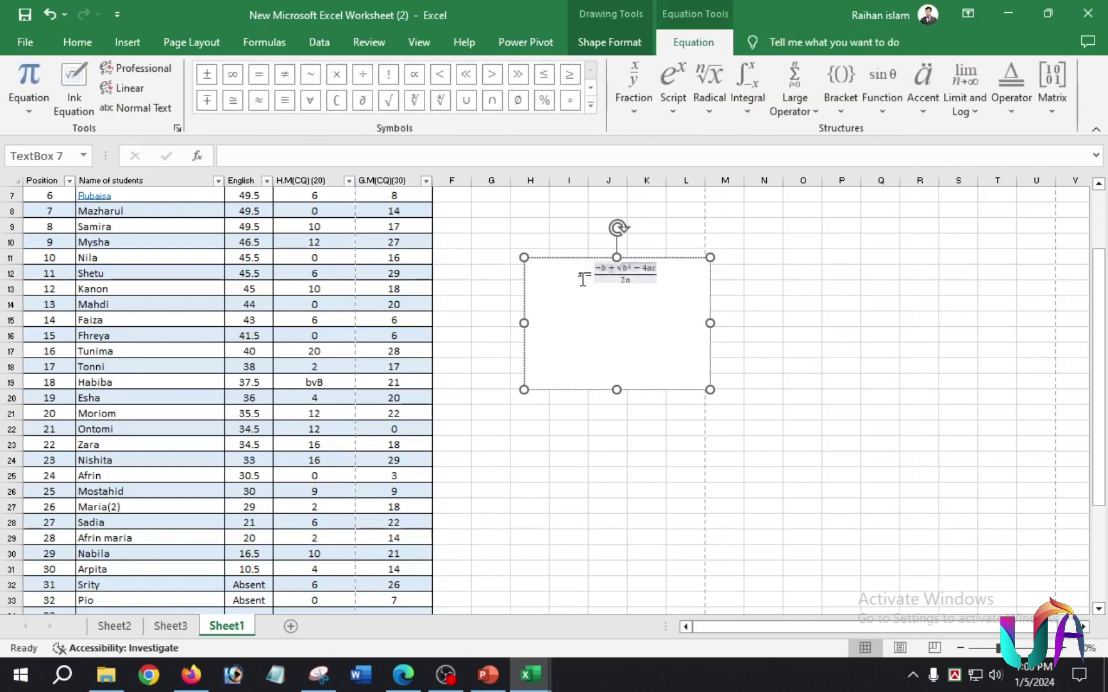
pyautogui.click(625, 279)
pyautogui.click(645, 286)
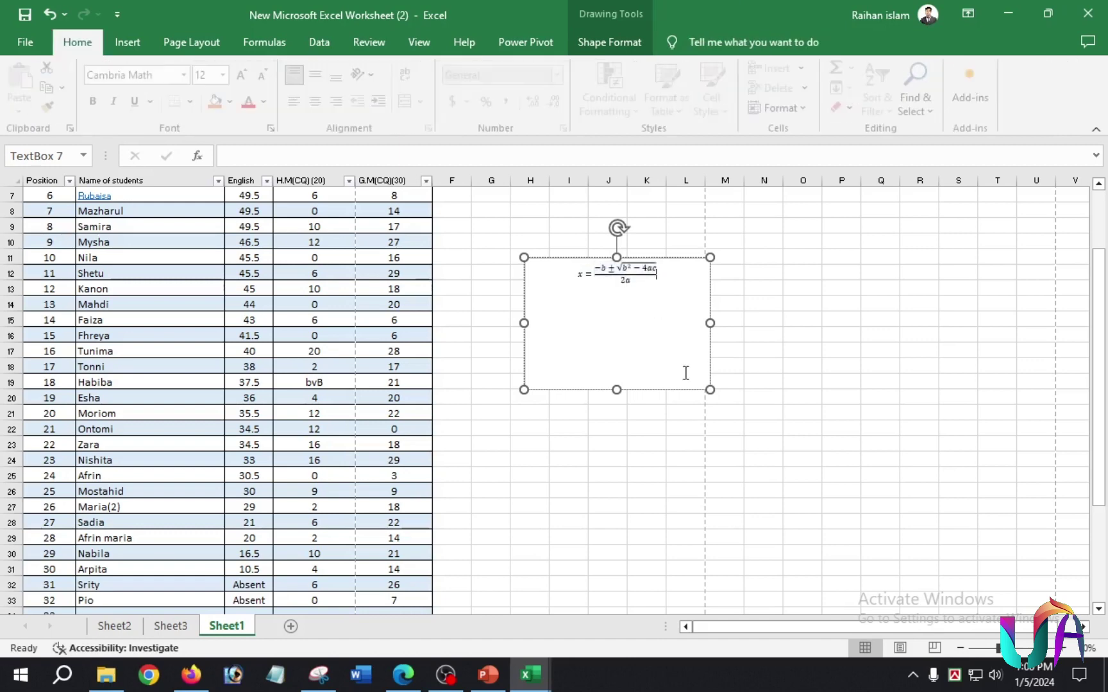
pyautogui.click(643, 282)
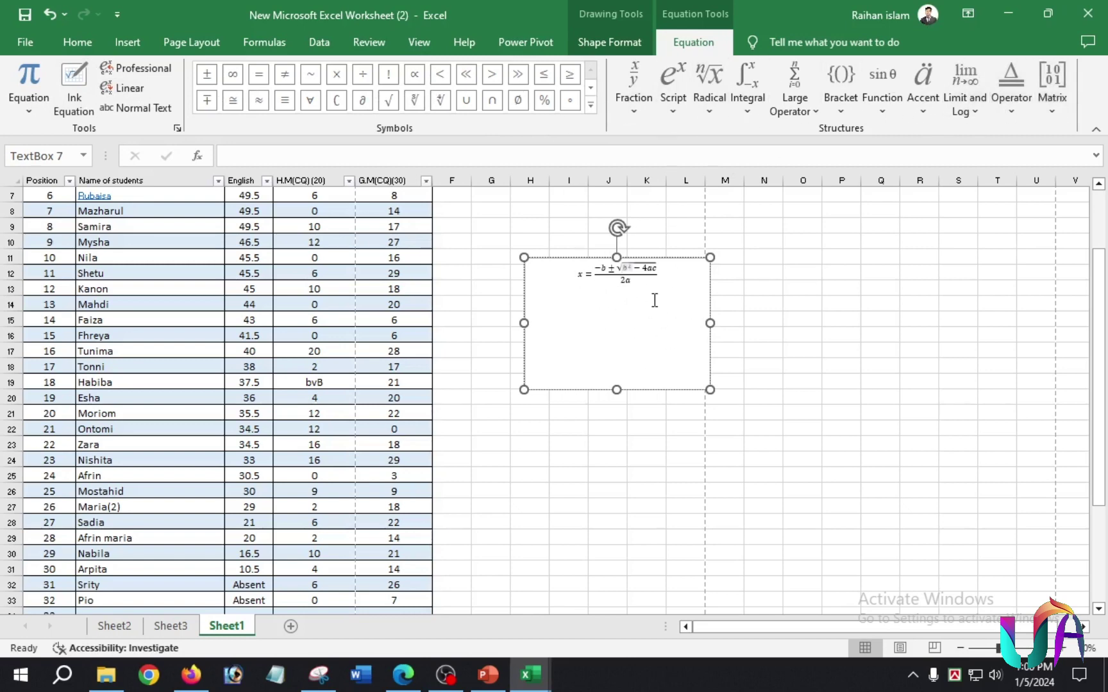
# - Open the symbol picker for the text box and set its font to Chonburi
pyautogui.click(127, 41)
pyautogui.click(911, 83)
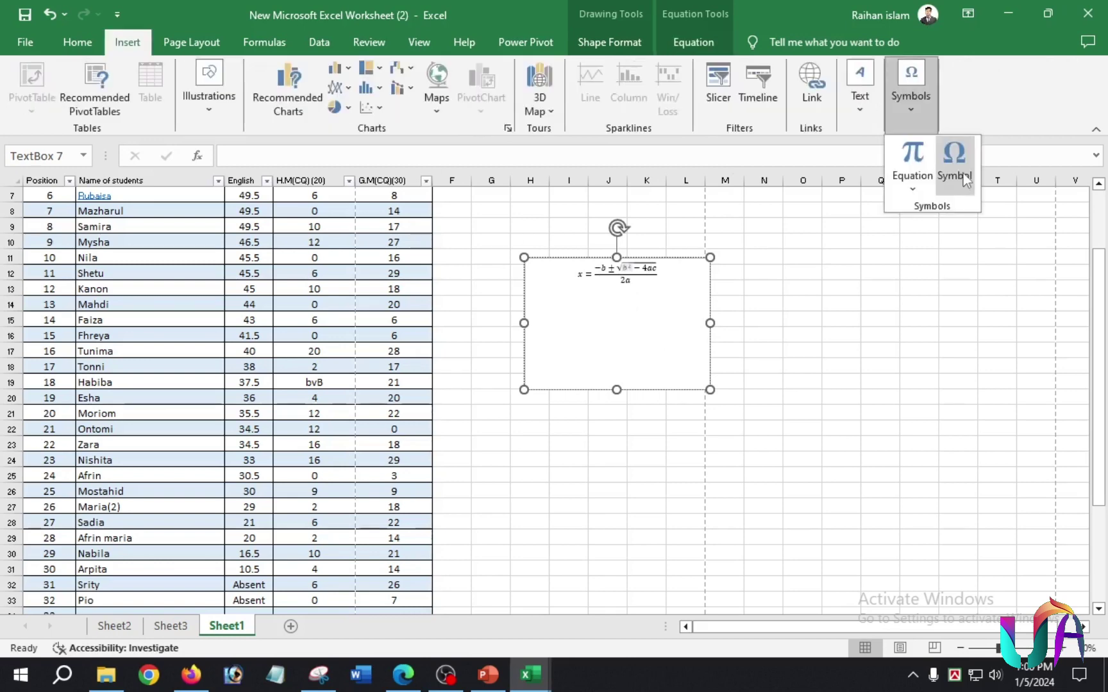
pyautogui.click(954, 160)
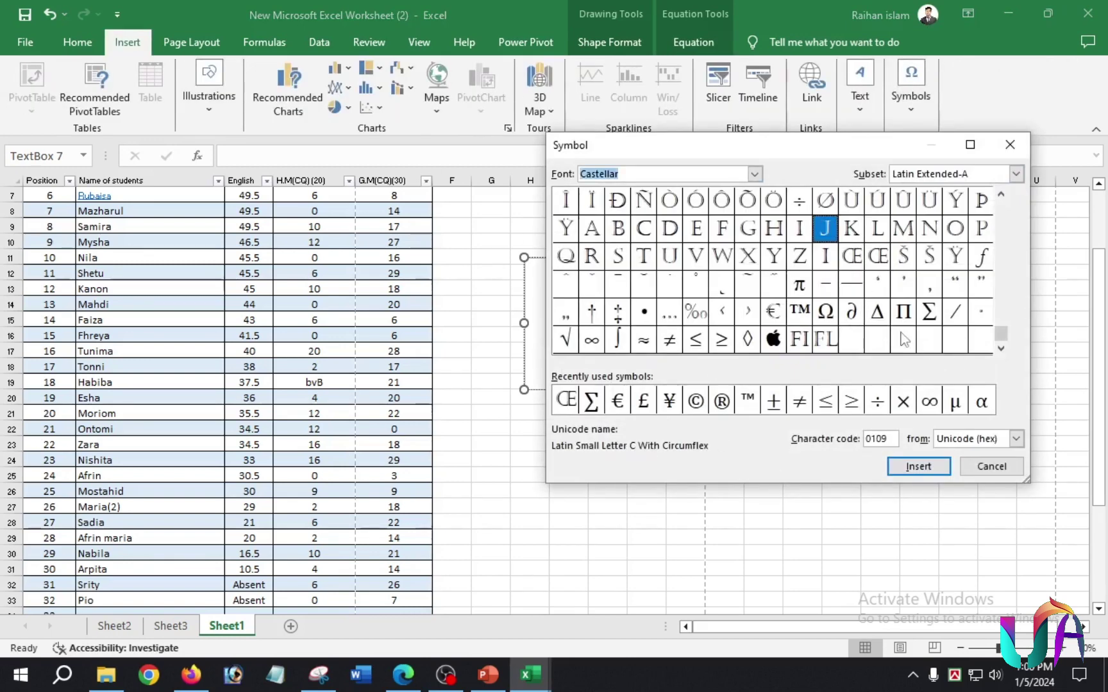
pyautogui.click(754, 174)
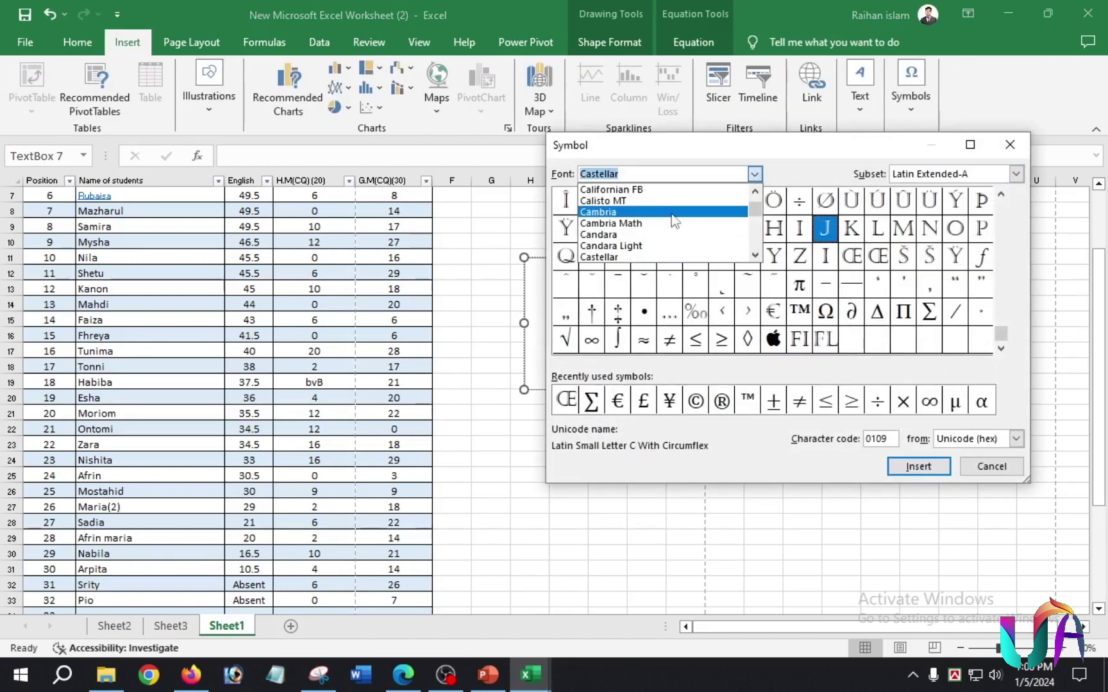
pyautogui.scroll(-8, 660, 227)
pyautogui.scroll(5, 649, 232)
pyautogui.click(649, 225)
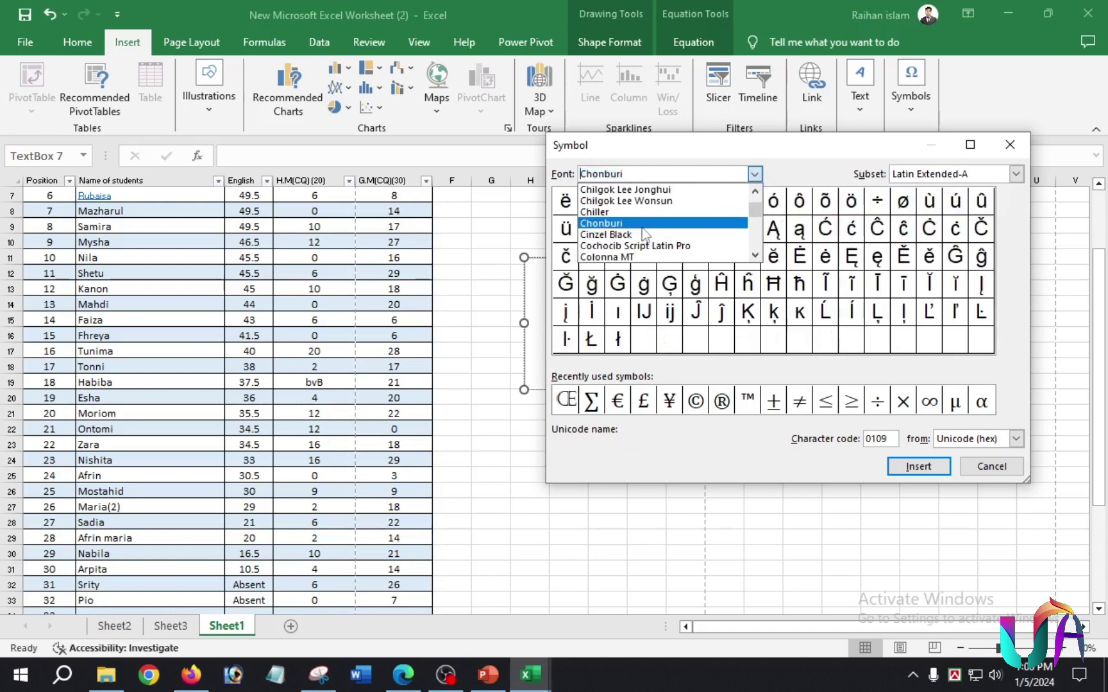
# - Set the symbol font to Consolas and insert the ň symbol, character code 0148, into cell P18
pyautogui.click(755, 179)
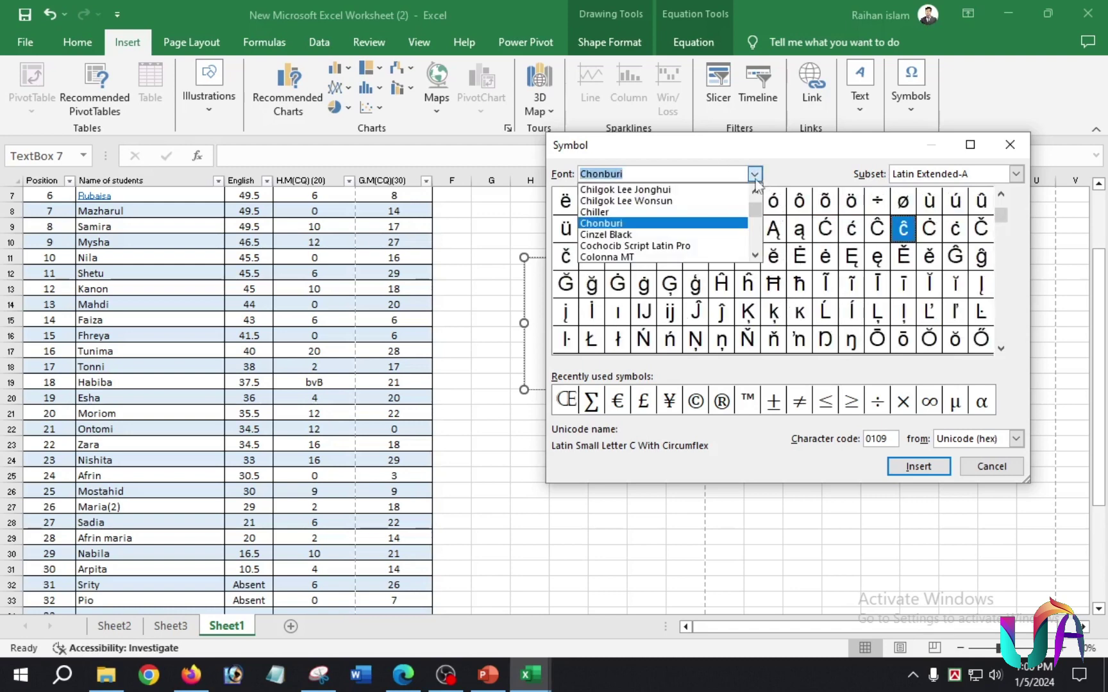
pyautogui.scroll(-2, 647, 223)
pyautogui.click(648, 223)
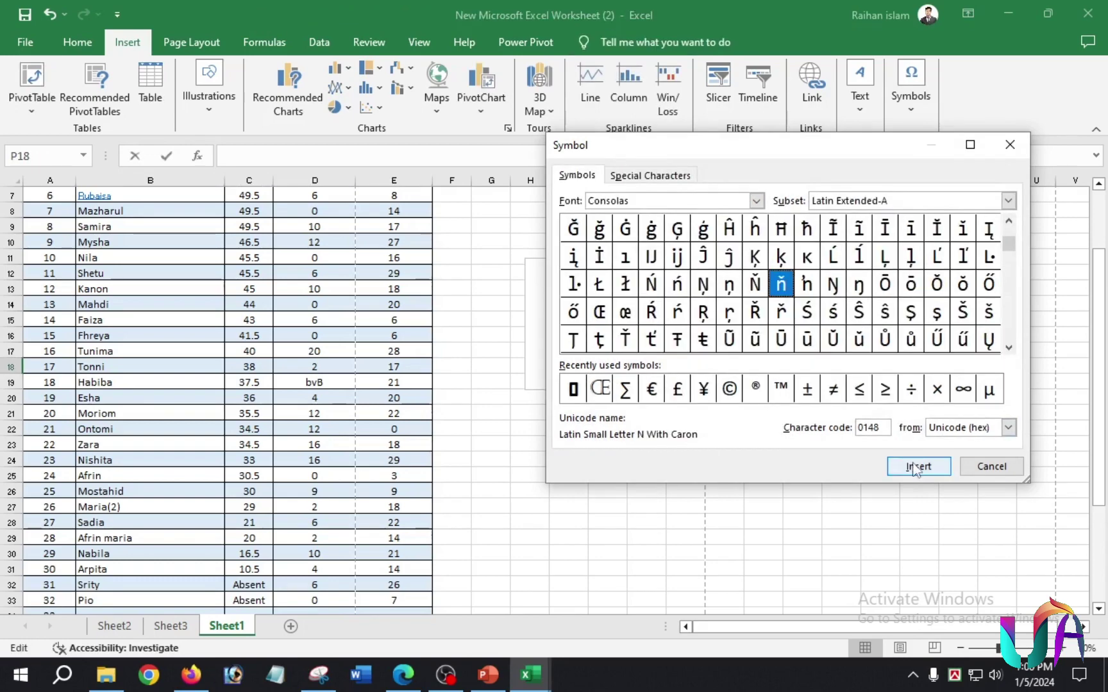
pyautogui.click(916, 468)
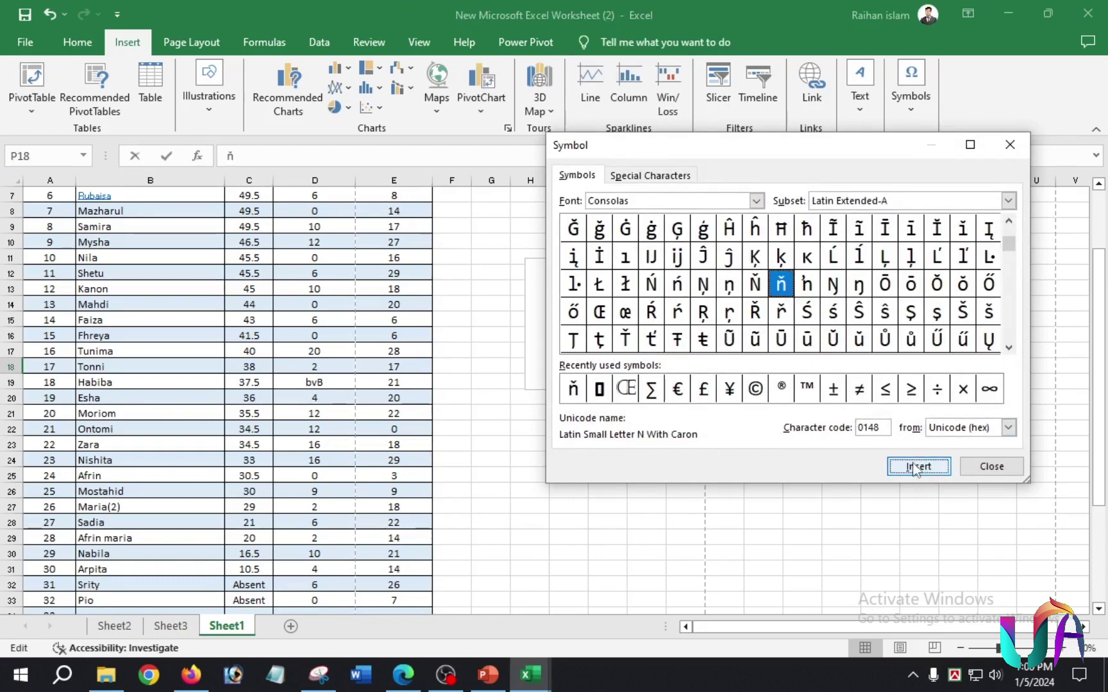
pyautogui.click(991, 466)
pyautogui.click(854, 373)
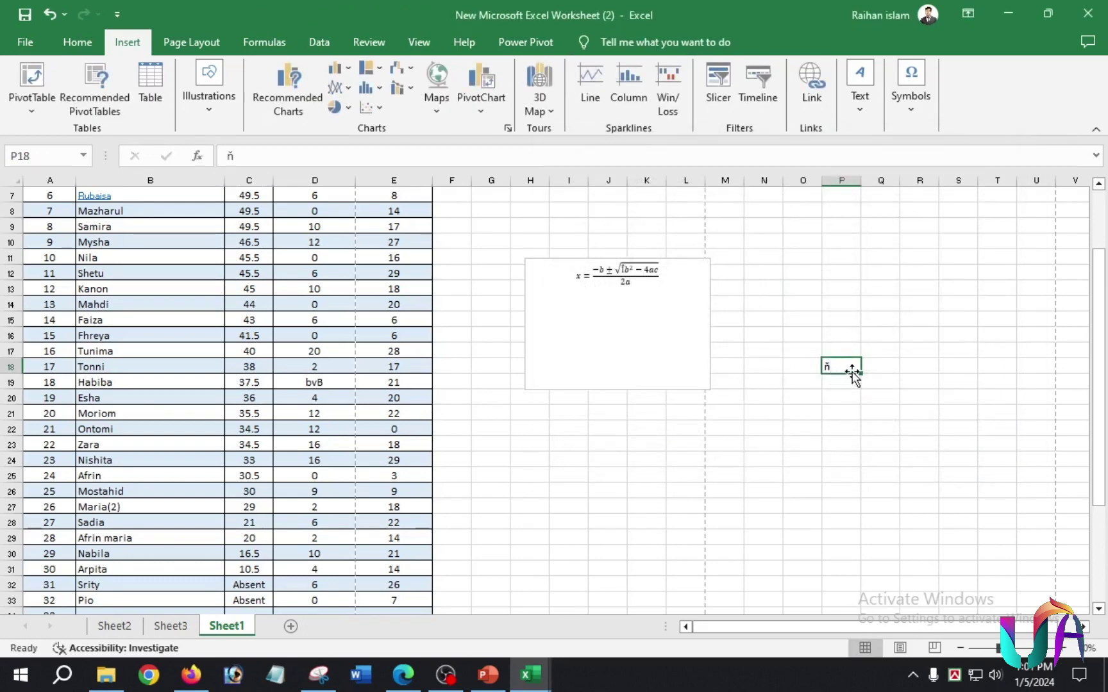